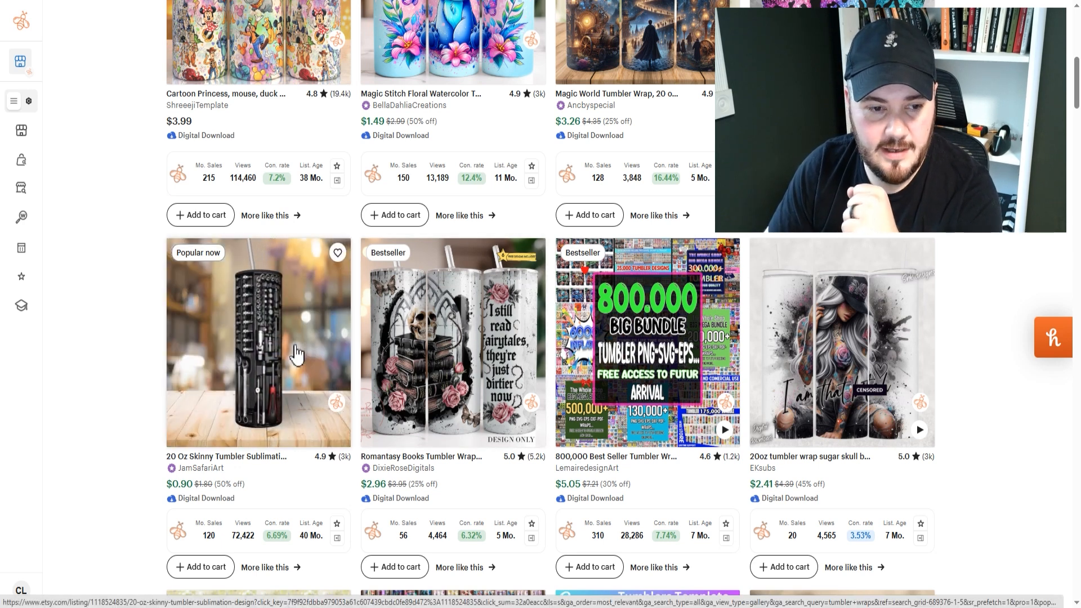
Open the tool box skinny tumbler sublimation listing and look through its seamless mockup images and video.
{"action": "left_click", "coordinate": [310, 361]}
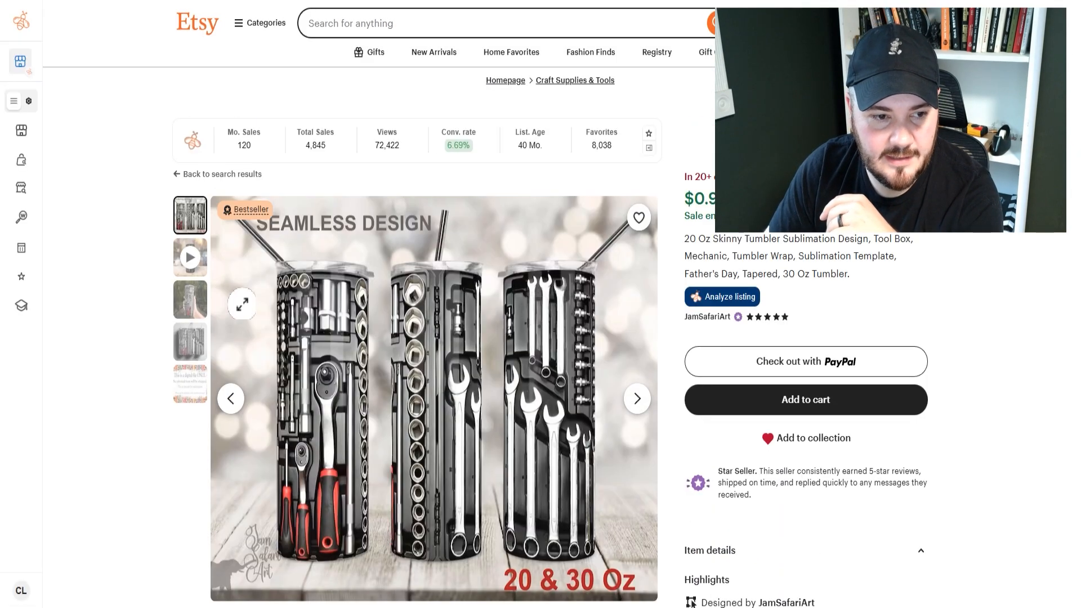
{"action": "left_click", "coordinate": [190, 301]}
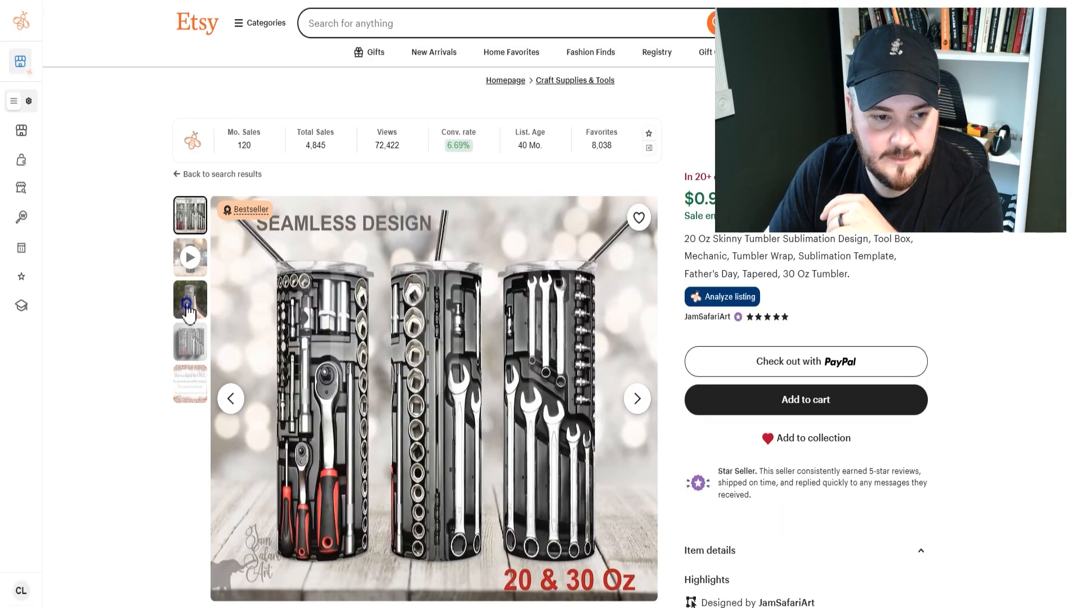
{"action": "left_click", "coordinate": [191, 342]}
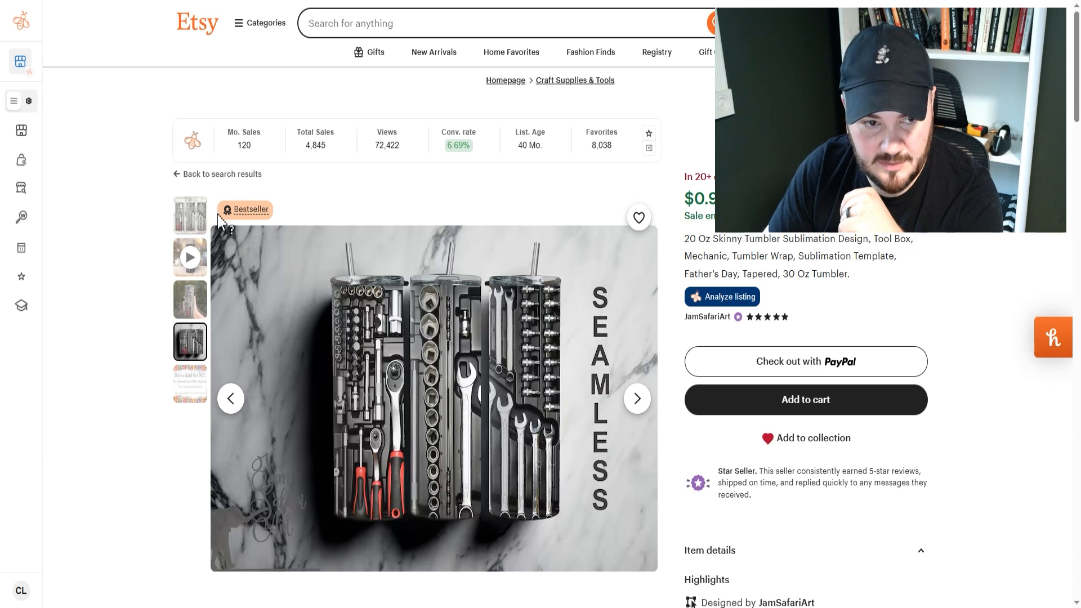
{"action": "left_click", "coordinate": [200, 231]}
{"action": "left_click", "coordinate": [191, 257]}
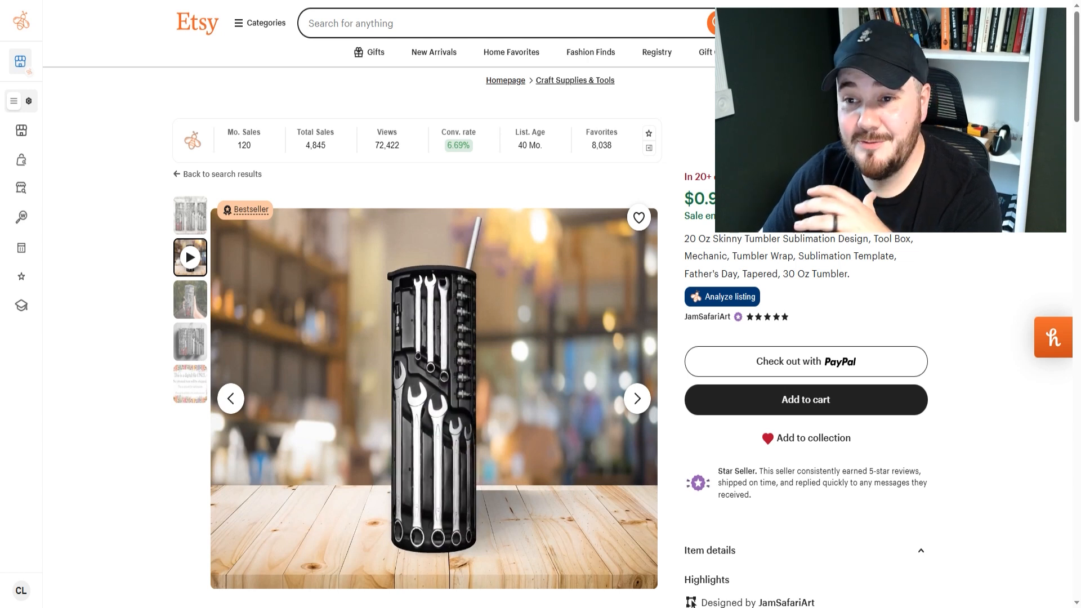
Switch to ChatGPT, generate a 10x9 inch poster-like tropical beach at sunset, seamless from left to right, and download the image.
{"action": "left_click", "coordinate": [50, 0]}
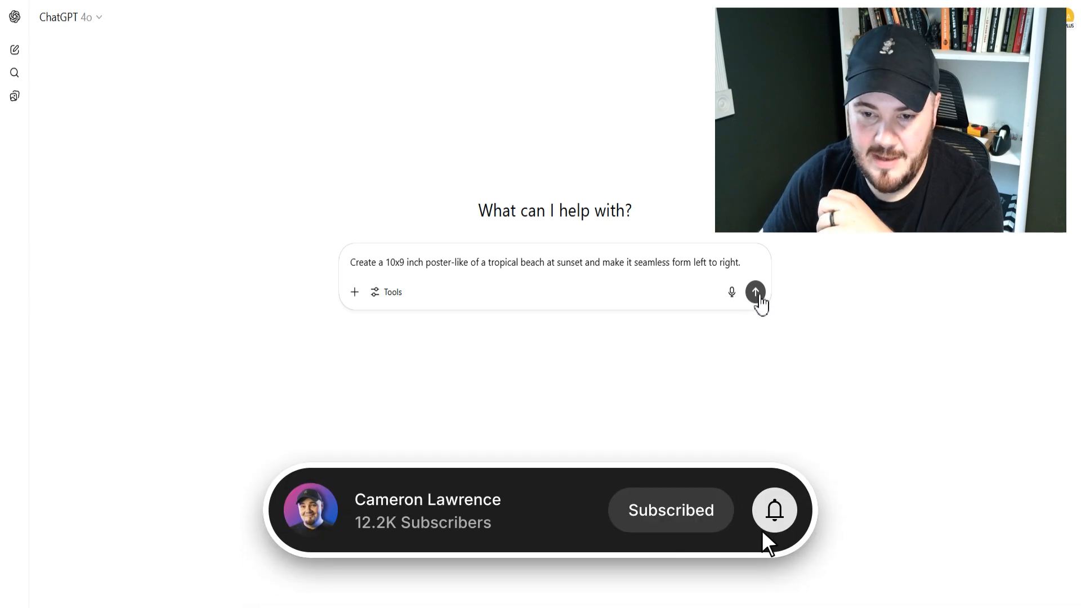
{"action": "left_click", "coordinate": [757, 294]}
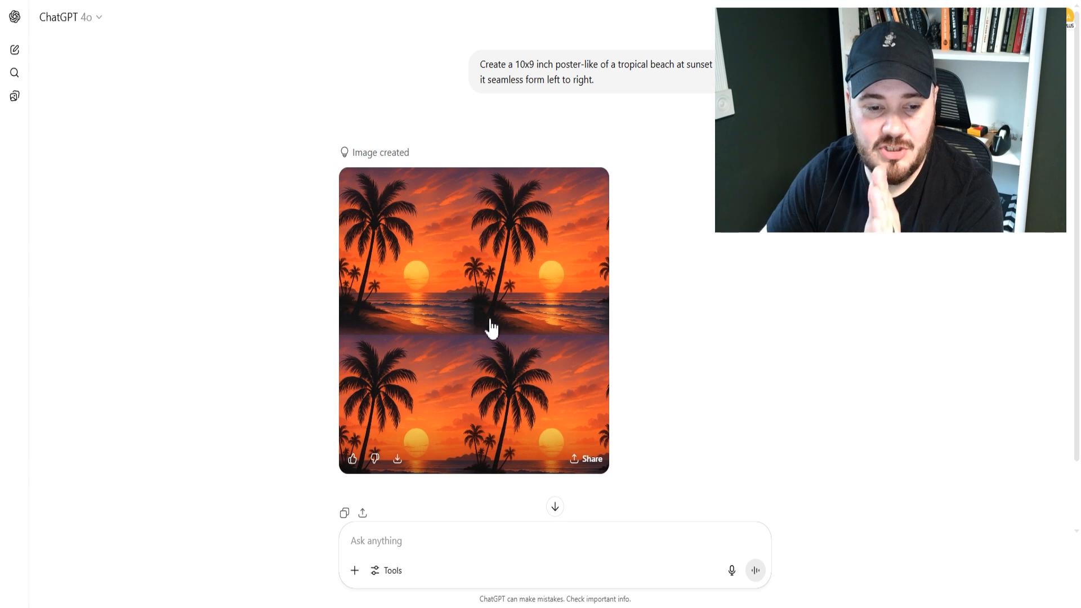
{"action": "left_click", "coordinate": [397, 458]}
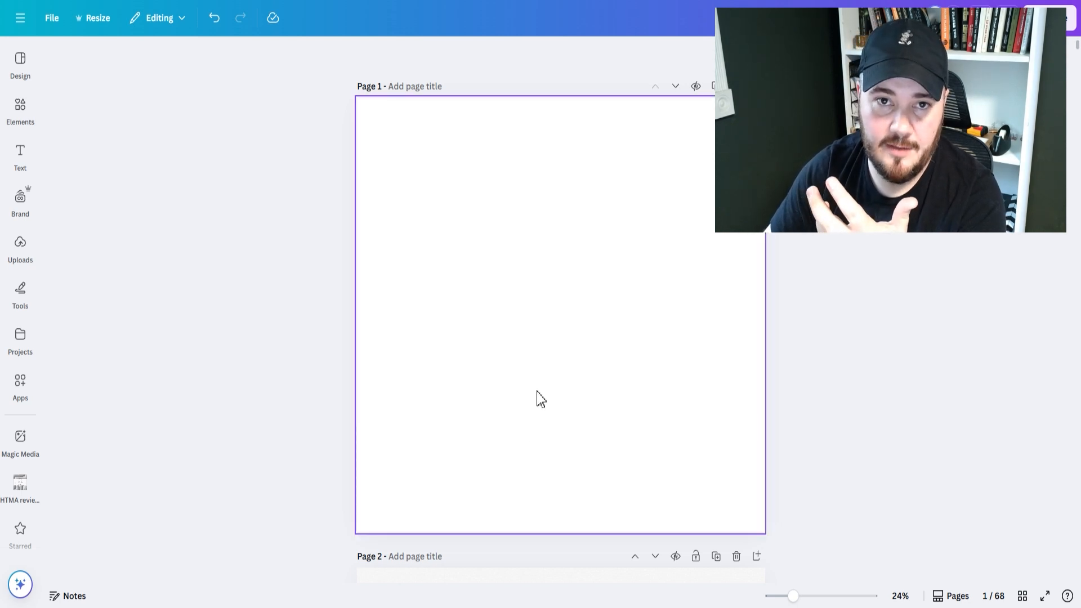
Switch to Canva, paste the sunset image onto page 1, enlarge it and butt a second copy against its side.
{"action": "key", "text": "ctrl+v"}
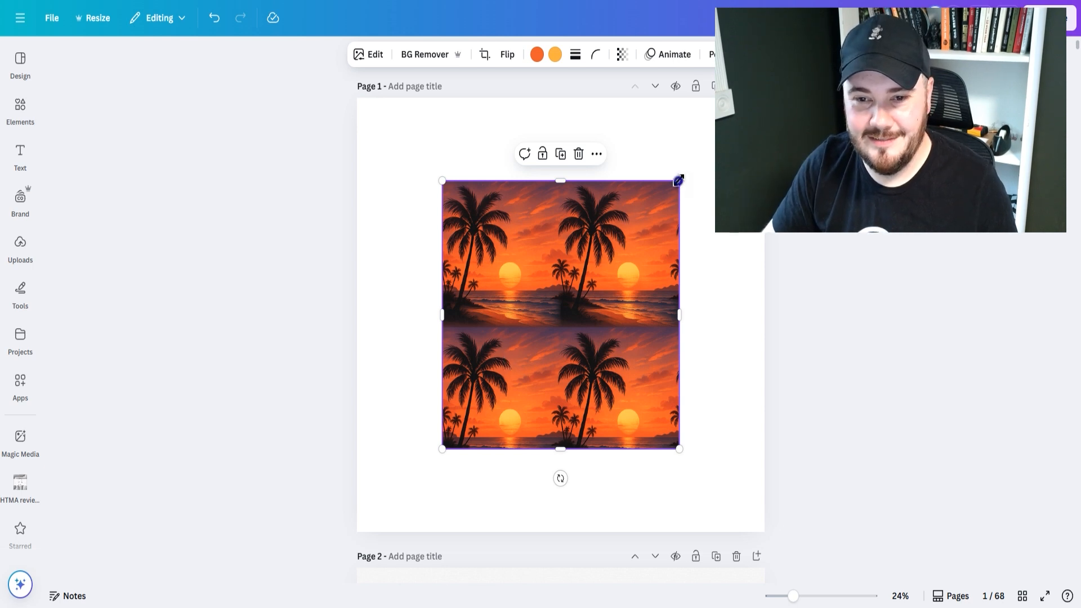
{"action": "left_click_drag", "start_coordinate": [579, 306], "coordinate": [683, 323]}
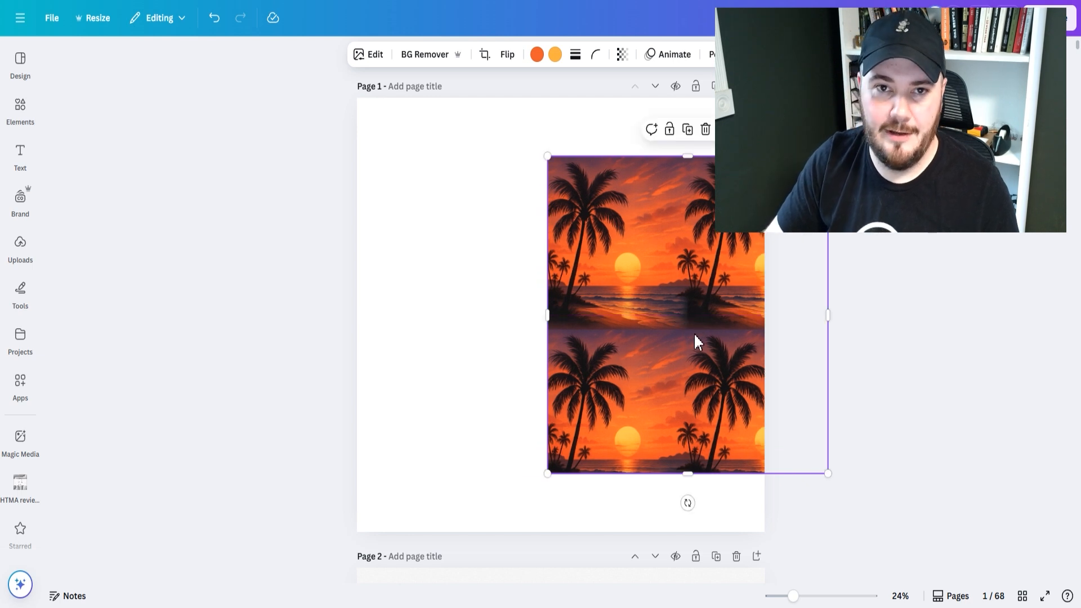
{"action": "left_click_drag", "start_coordinate": [694, 337], "coordinate": [434, 304]}
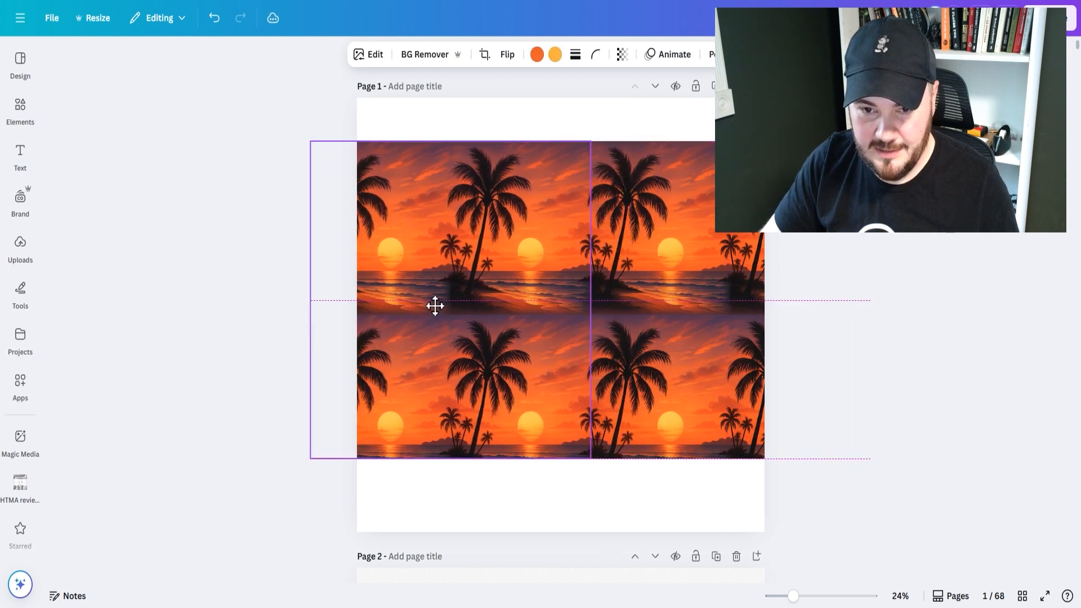
{"action": "left_click", "coordinate": [642, 117]}
{"action": "left_click", "coordinate": [511, 237]}
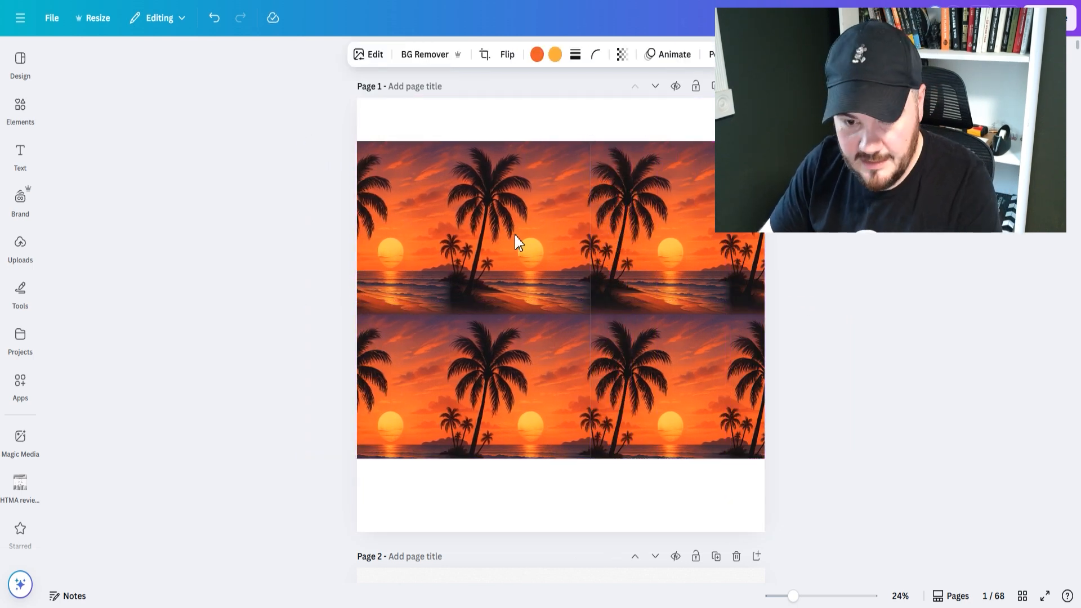
{"action": "left_click", "coordinate": [707, 493]}
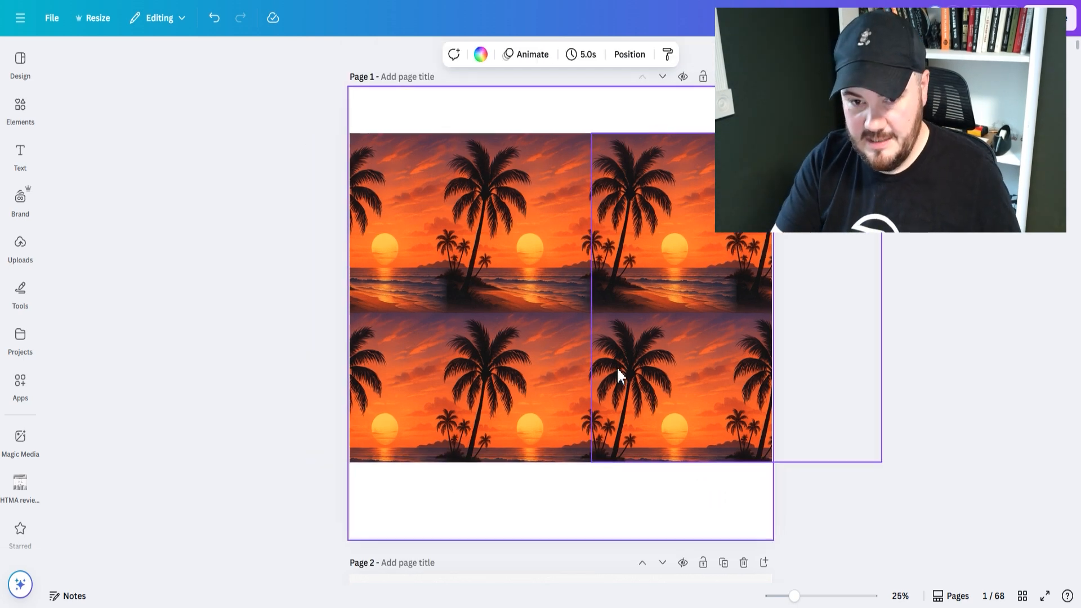
Examine the vertical seam between the two sunset copies up close over its full height.
{"action": "scroll", "coordinate": [617, 366], "scroll_direction": "up", "scroll_amount": 5}
{"action": "scroll", "coordinate": [616, 371], "scroll_direction": "up", "scroll_amount": 2}
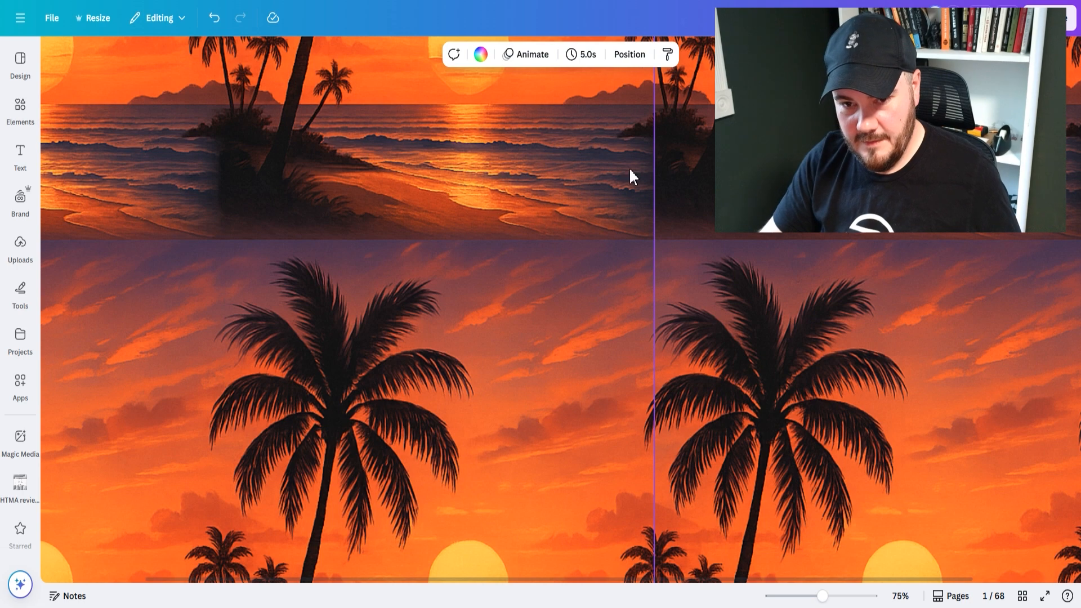
{"action": "scroll", "coordinate": [491, 229], "scroll_direction": "up", "scroll_amount": 8}
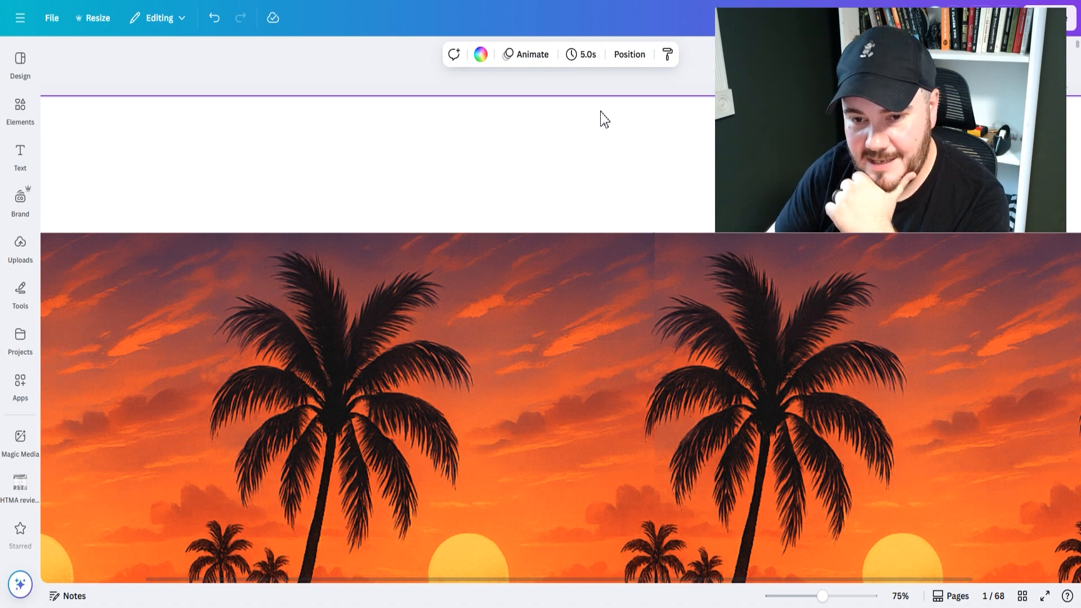
{"action": "scroll", "coordinate": [499, 120], "scroll_direction": "down", "scroll_amount": 6}
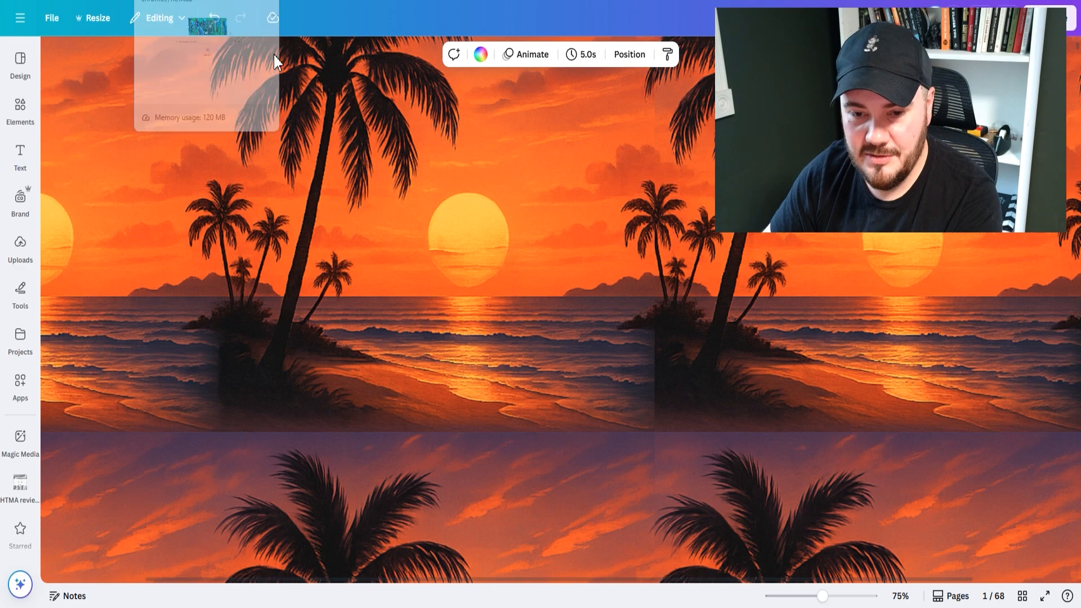
{"action": "scroll", "coordinate": [445, 243], "scroll_direction": "down", "scroll_amount": 10}
{"action": "scroll", "coordinate": [445, 243], "scroll_direction": "down", "scroll_amount": 5}
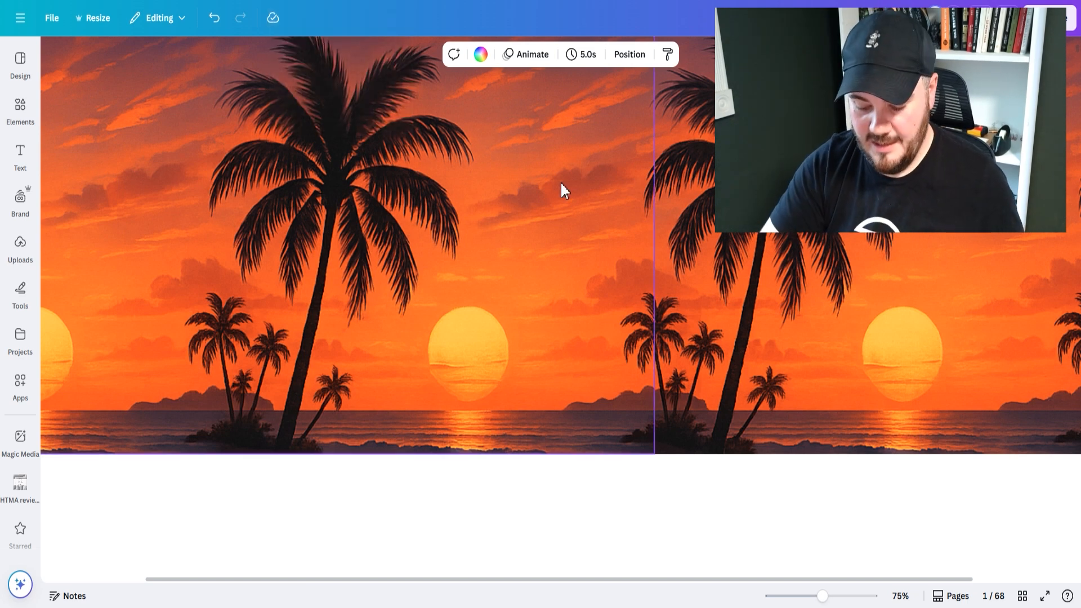
{"action": "key", "text": "ctrl+minus"}
{"action": "key", "text": "ctrl+minus"}
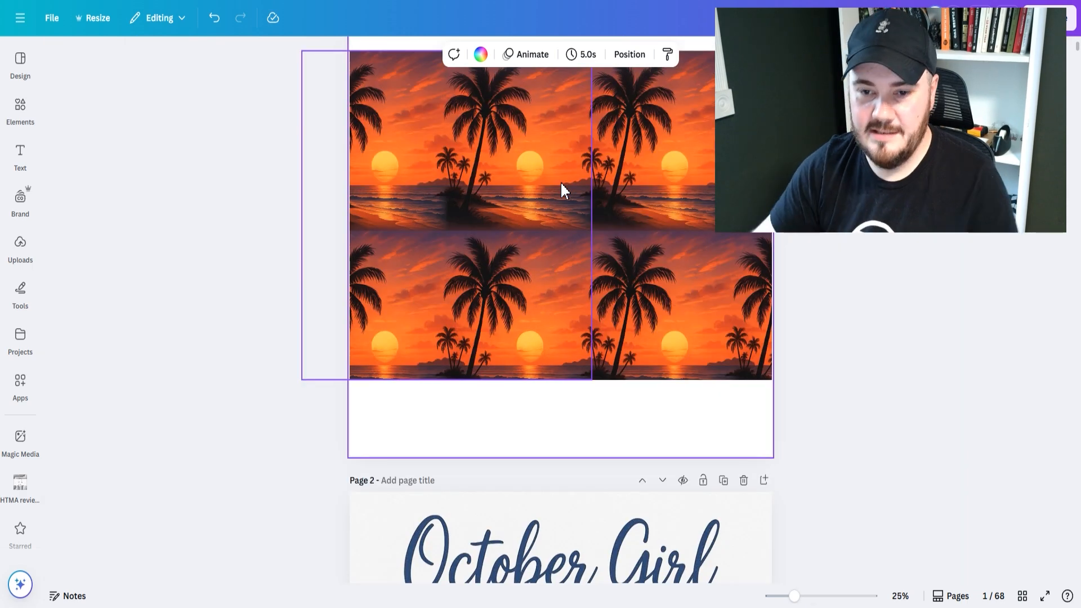
{"action": "scroll", "coordinate": [912, 520], "scroll_direction": "up", "scroll_amount": 2}
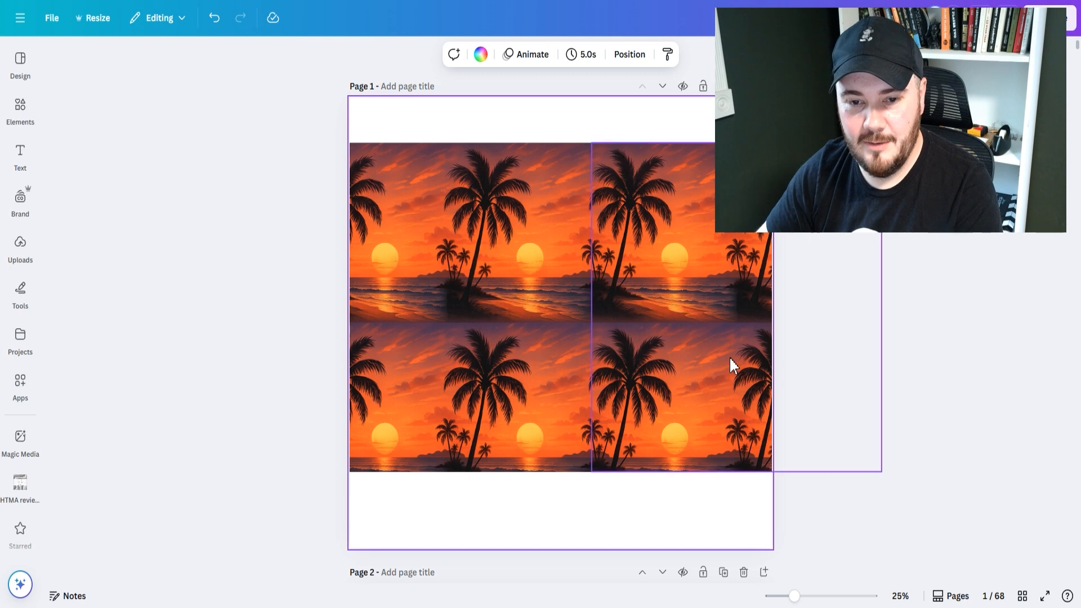
Delete the right-hand sunset copy and centre the remaining image horizontally and vertically on page 1.
{"action": "left_click", "coordinate": [700, 356]}
{"action": "key", "text": "Delete"}
{"action": "left_click_drag", "start_coordinate": [444, 314], "coordinate": [532, 325]}
{"action": "left_click", "coordinate": [709, 57]}
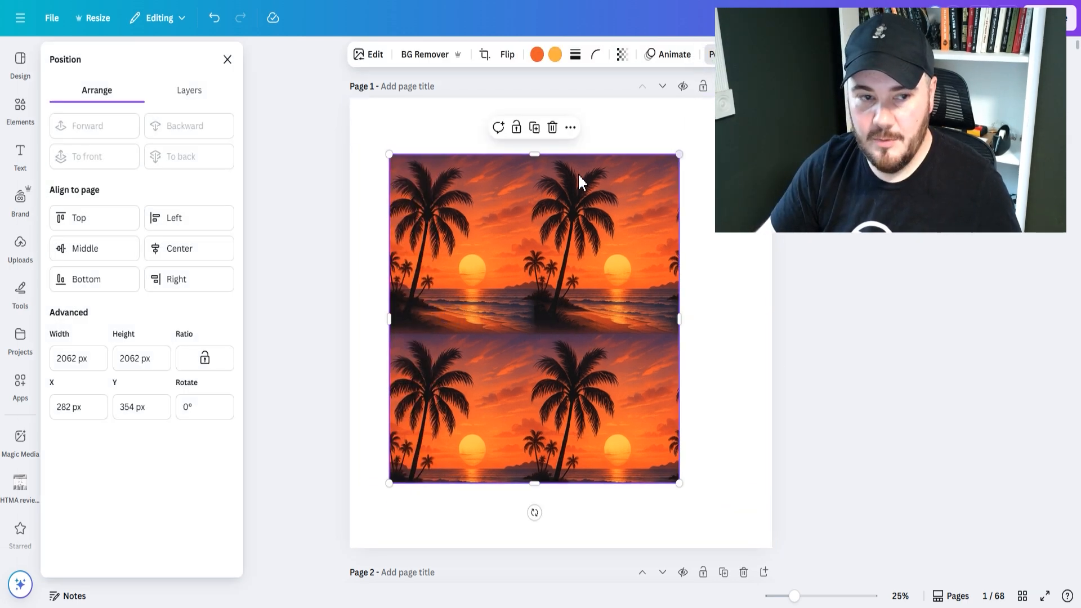
{"action": "left_click", "coordinate": [176, 251]}
{"action": "left_click", "coordinate": [111, 248]}
{"action": "left_click", "coordinate": [975, 386]}
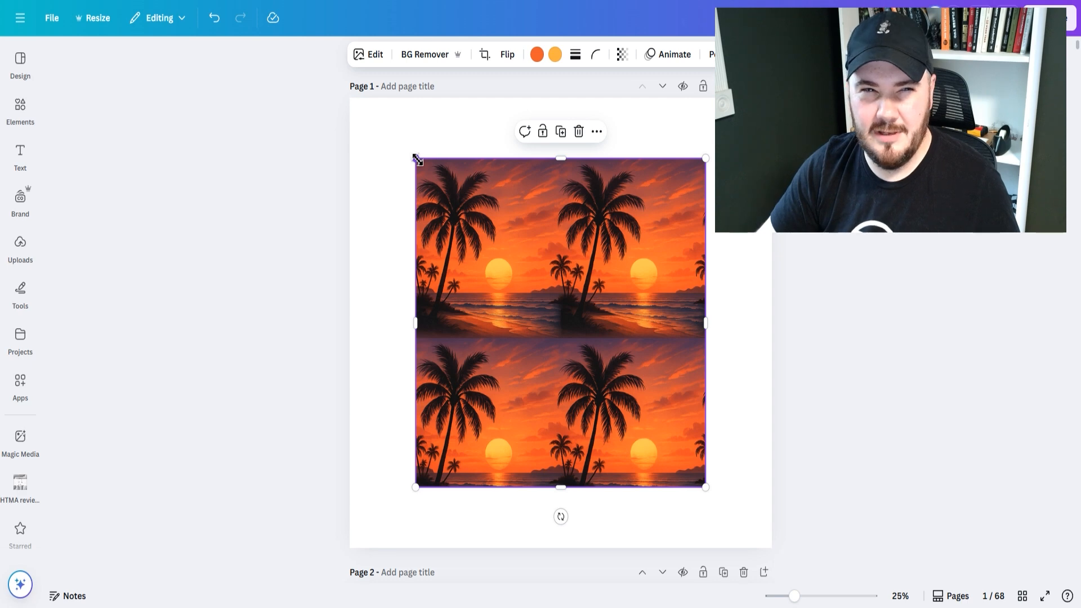
Enlarge the sunset image to the full page width and align its lower edge with the bottom of the page.
{"action": "left_click_drag", "start_coordinate": [417, 160], "coordinate": [316, 133]}
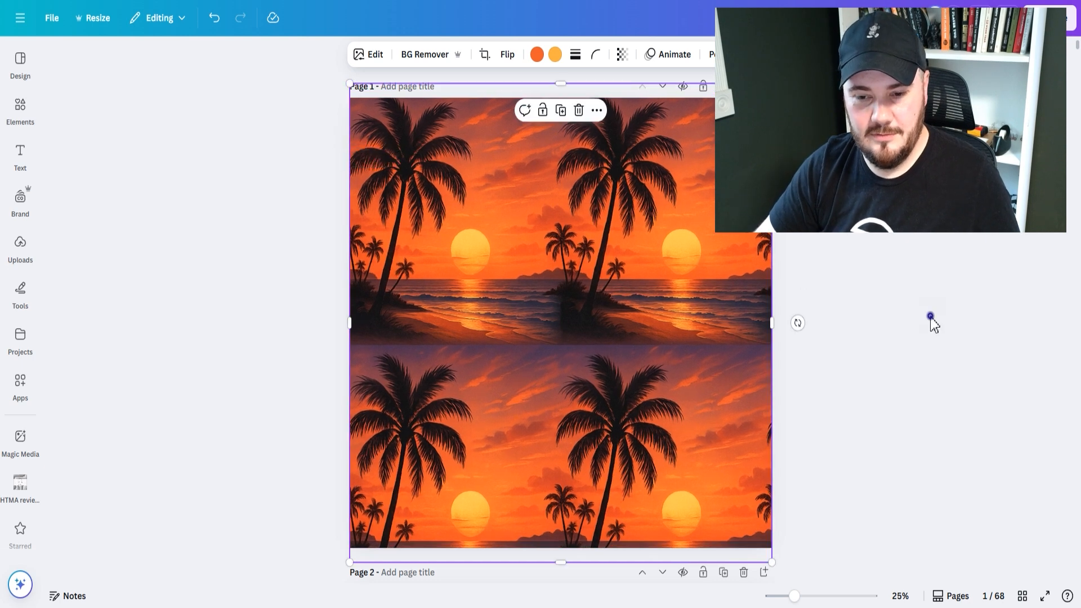
{"action": "left_click", "coordinate": [932, 322]}
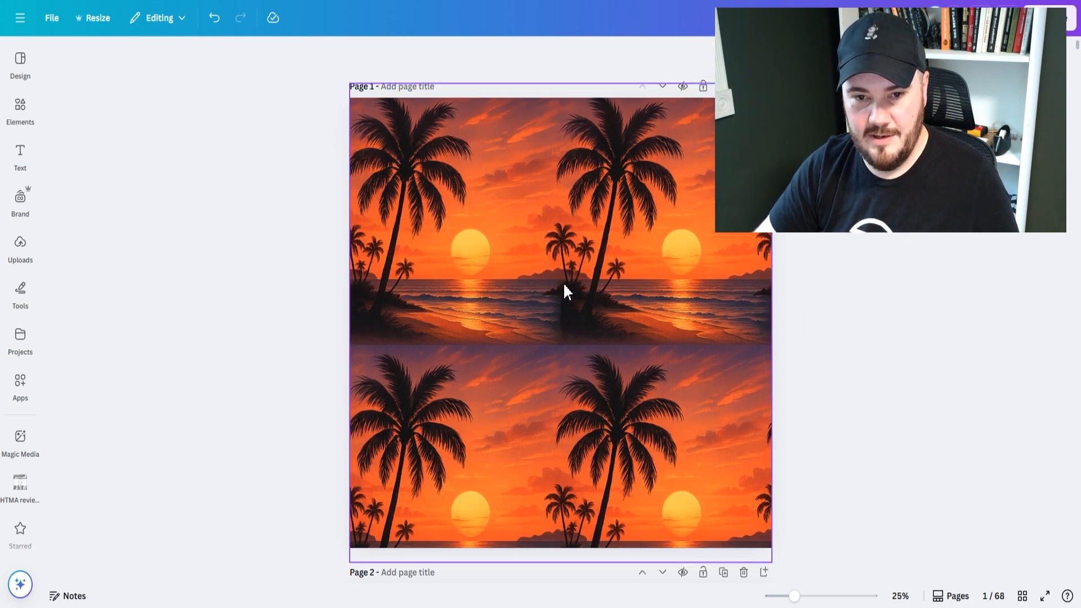
{"action": "mouse_move", "coordinate": [580, 334]}
{"action": "left_mouse_down"}
{"action": "mouse_move", "coordinate": [577, 312]}
{"action": "mouse_move", "coordinate": [584, 332]}
{"action": "left_mouse_up"}
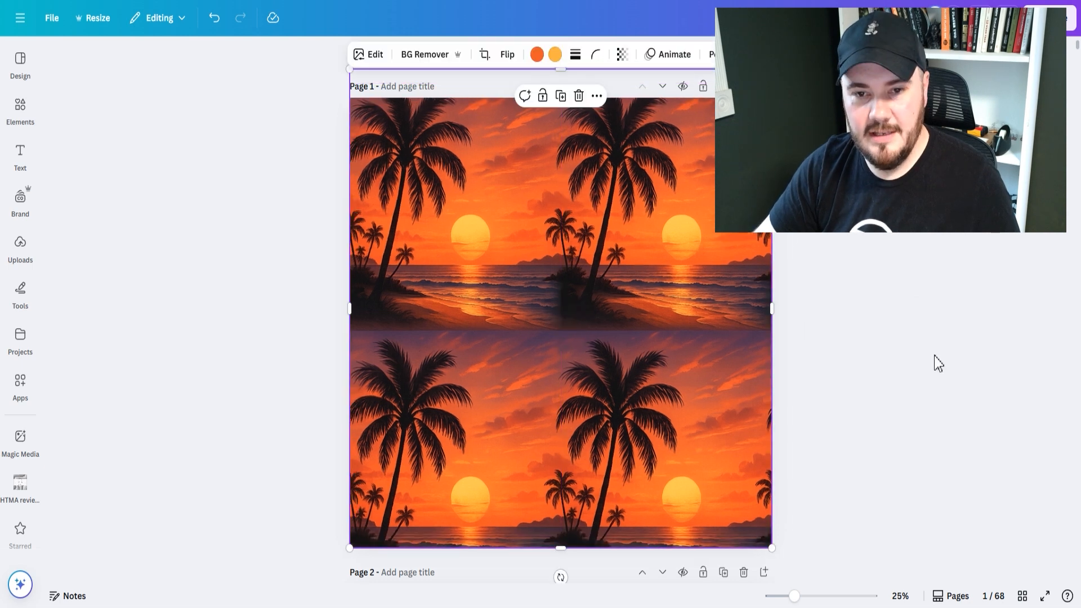
{"action": "left_click", "coordinate": [952, 356]}
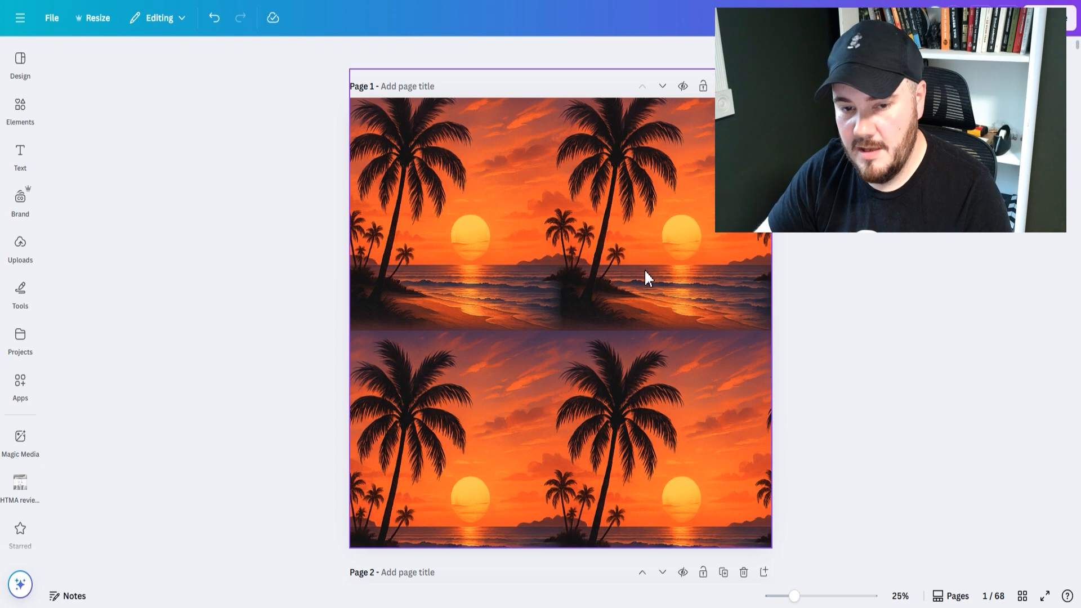
Shift the sunset image right to start at the page centre, and place a copy beside it filling the left half.
{"action": "left_click", "coordinate": [567, 334]}
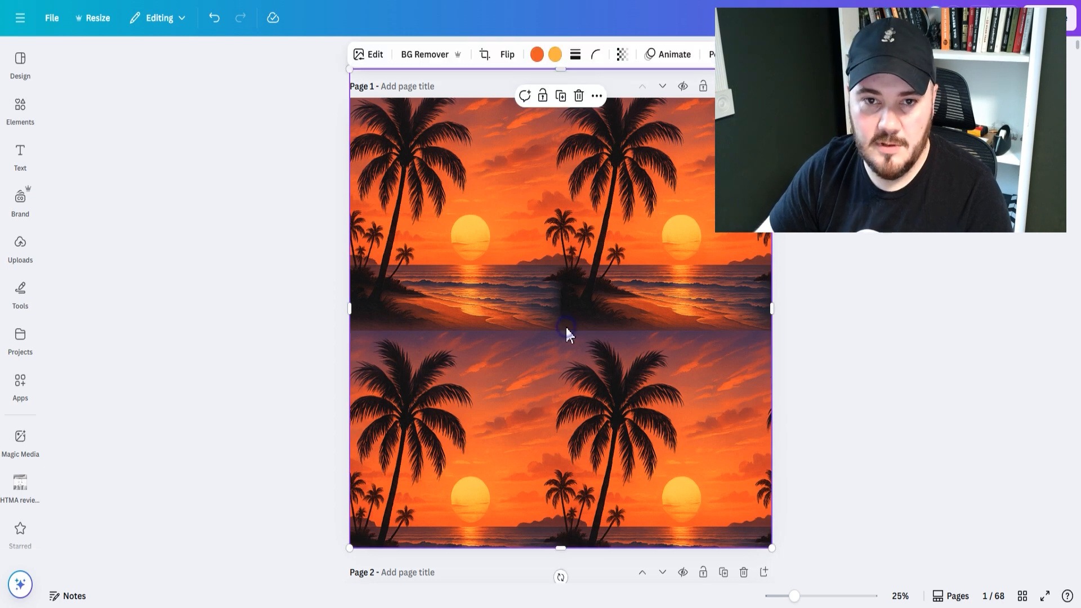
{"action": "left_click", "coordinate": [540, 299]}
{"action": "left_click_drag", "start_coordinate": [540, 299], "coordinate": [753, 322]}
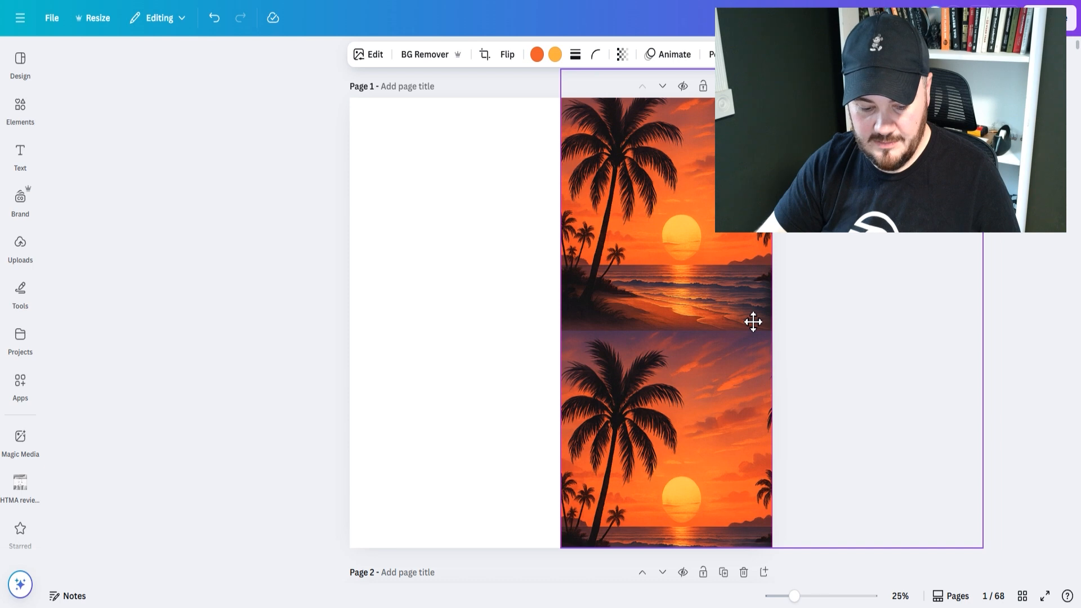
{"action": "left_click_drag", "start_coordinate": [753, 323], "coordinate": [753, 323]}
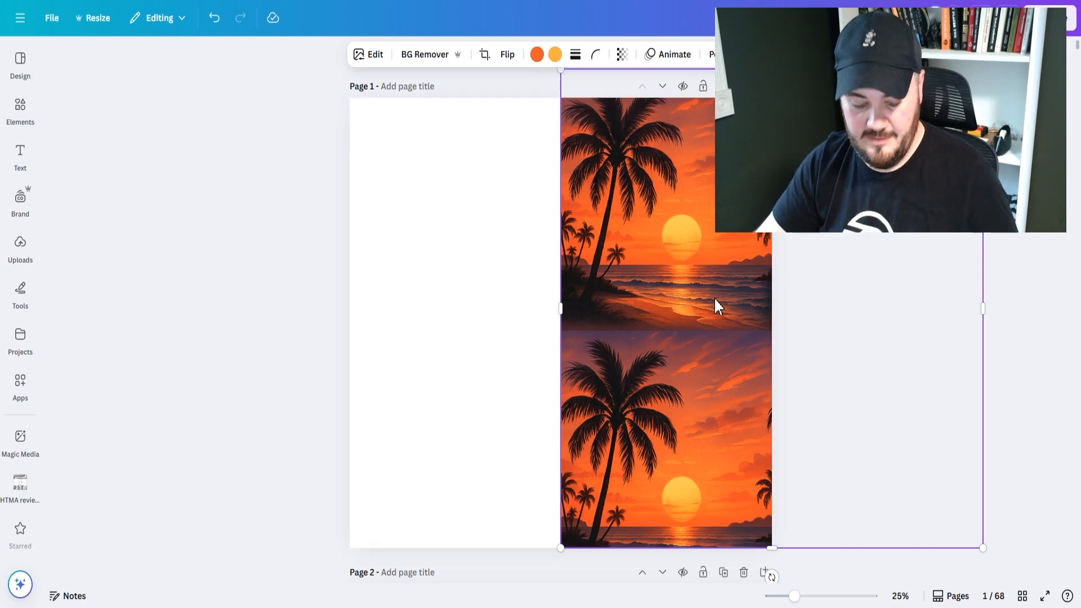
{"action": "left_click_drag", "start_coordinate": [719, 307], "coordinate": [296, 301]}
{"action": "left_click", "coordinate": [906, 369]}
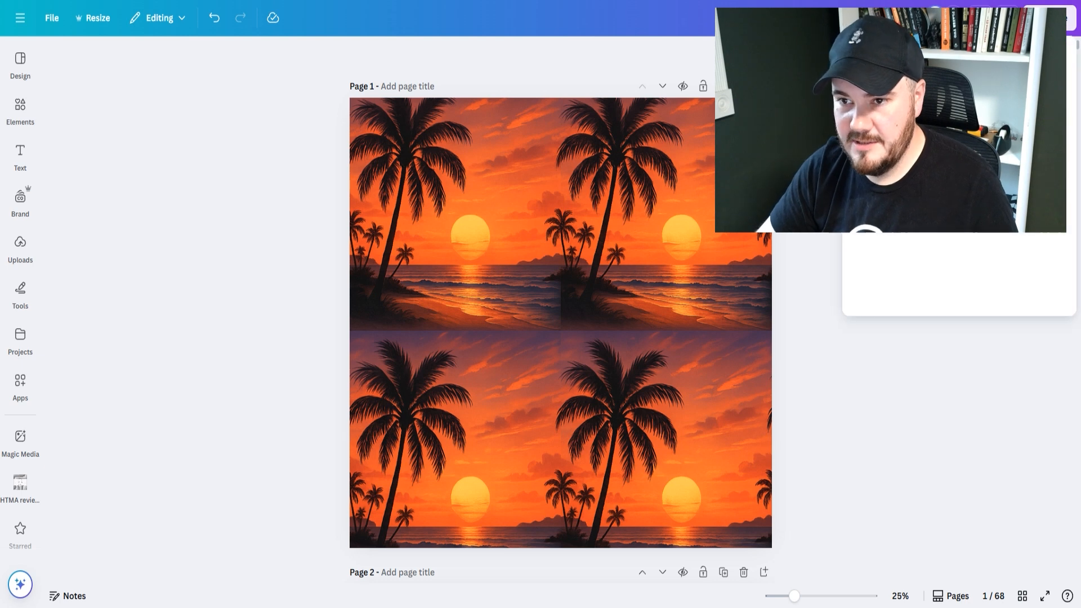
Download only the current page (Page 1) of the design.
{"action": "left_click", "coordinate": [1050, 18]}
{"action": "left_click", "coordinate": [876, 298]}
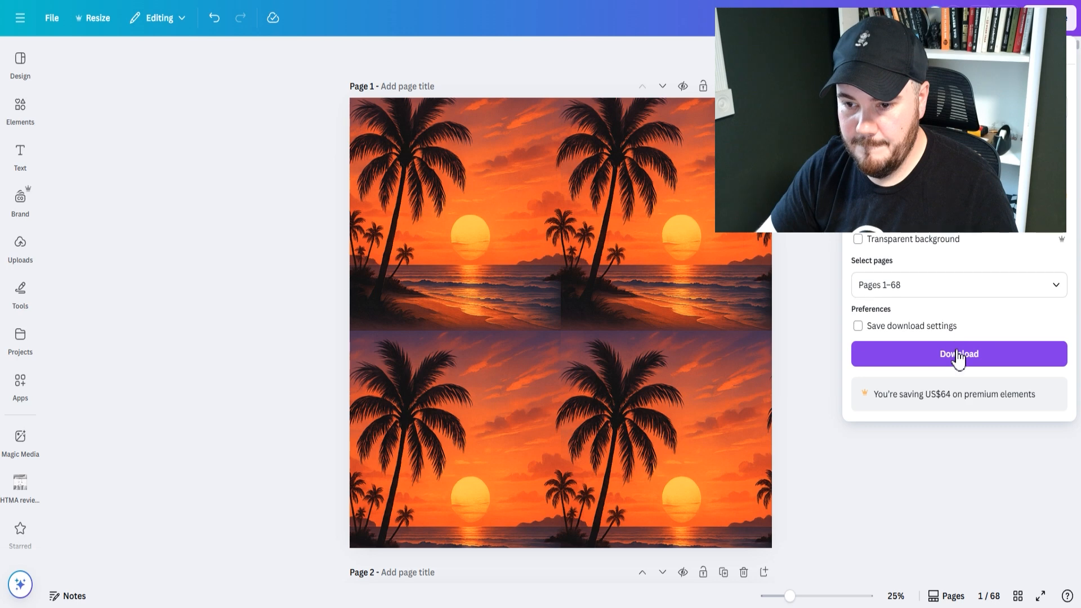
{"action": "left_click", "coordinate": [971, 284]}
{"action": "left_click", "coordinate": [876, 345]}
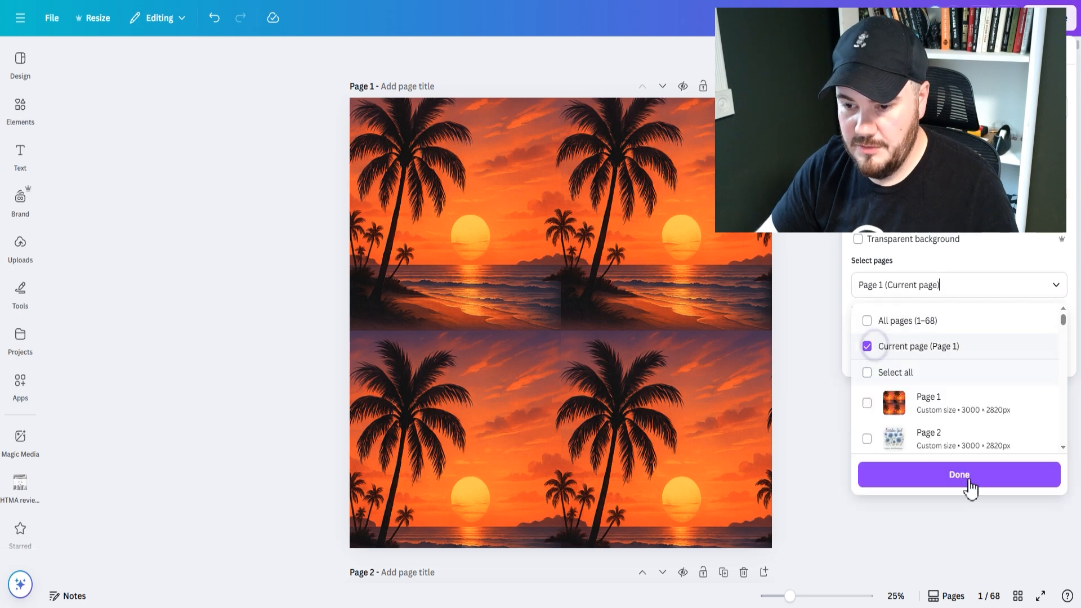
{"action": "left_click", "coordinate": [966, 477]}
{"action": "left_click", "coordinate": [941, 352]}
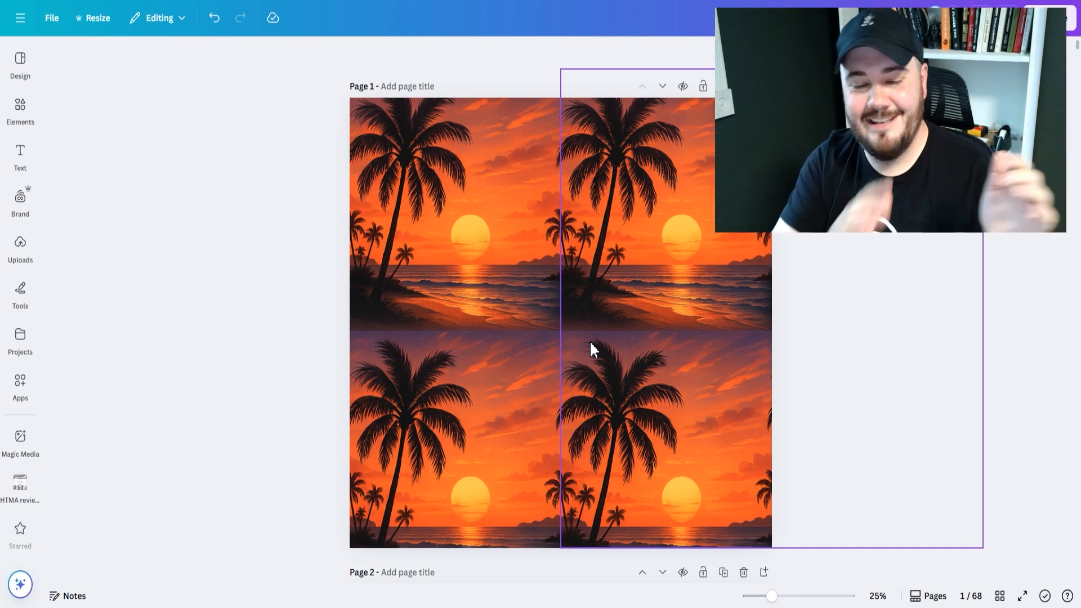
Paste the downloaded offset sunset image onto page 1 and enlarge it to cover the whole page.
{"action": "key", "text": "ctrl+v"}
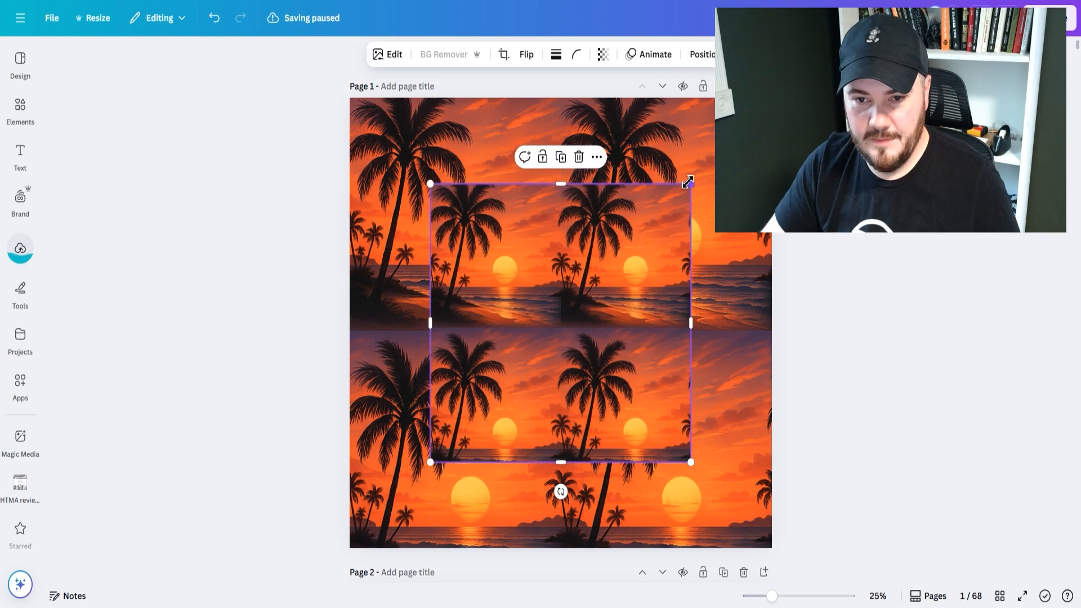
{"action": "left_click", "coordinate": [835, 327]}
{"action": "left_click", "coordinate": [624, 296]}
{"action": "left_click_drag", "start_coordinate": [688, 182], "coordinate": [770, 100]}
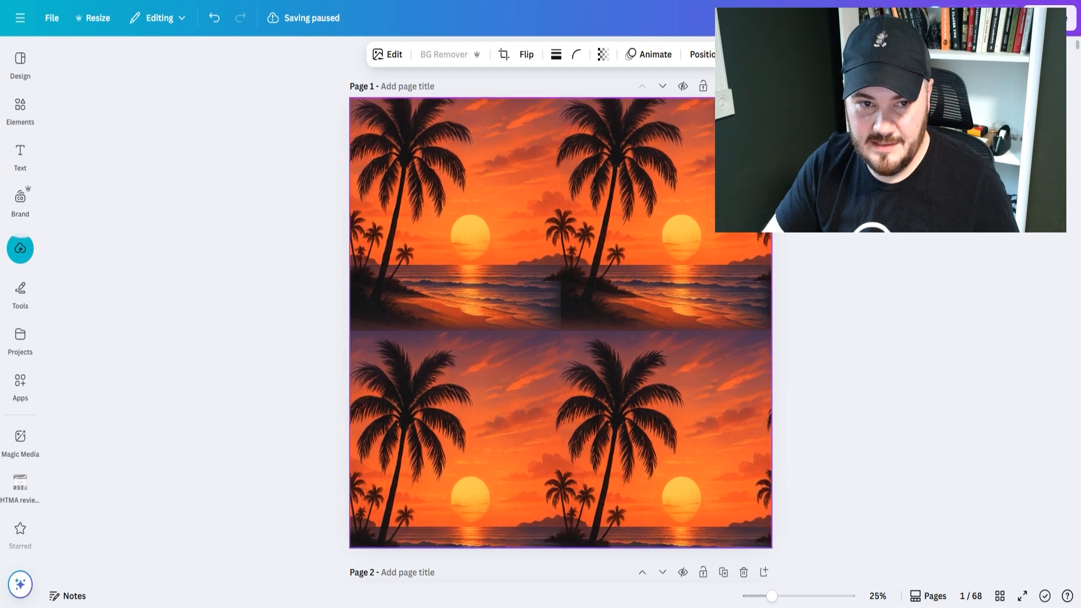
{"action": "left_click", "coordinate": [867, 360]}
Start the Magic Eraser on the page 1 sunset image with a brush size of 16.
{"action": "left_click", "coordinate": [554, 330]}
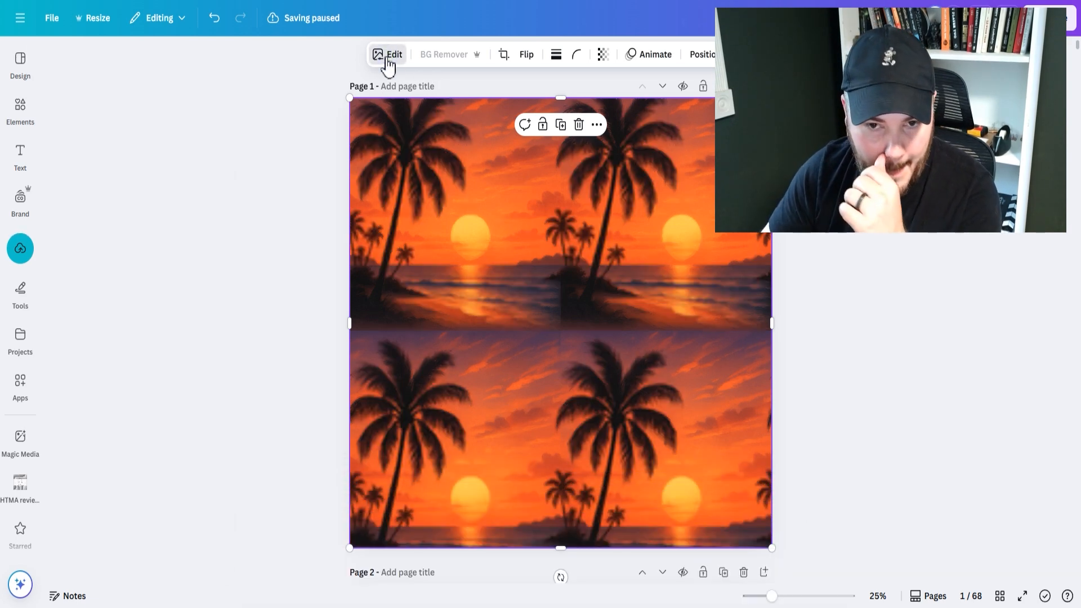
{"action": "left_click", "coordinate": [389, 56]}
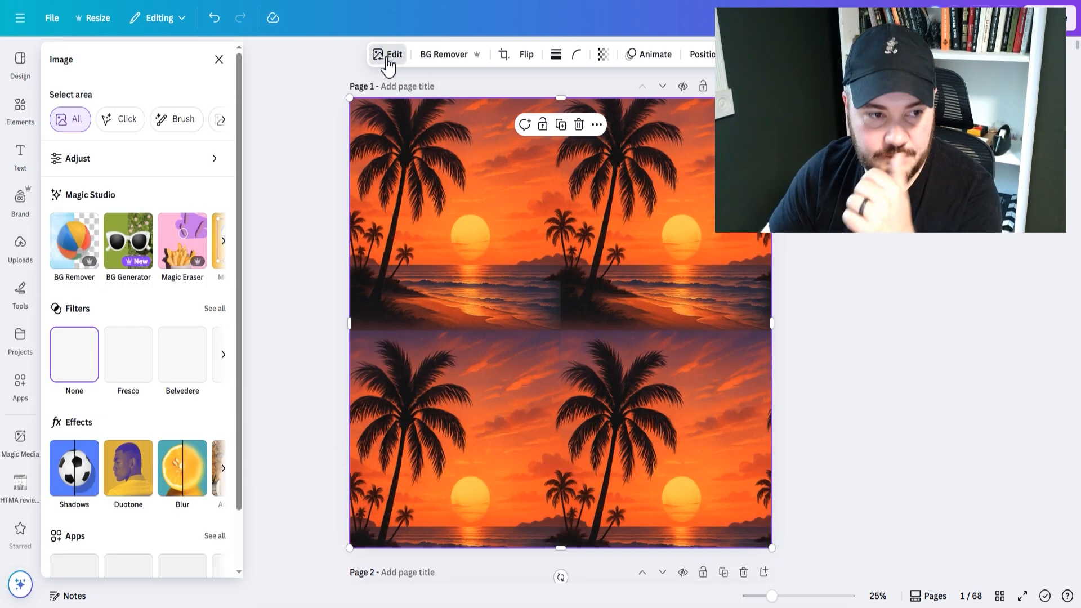
{"action": "left_click", "coordinate": [185, 248]}
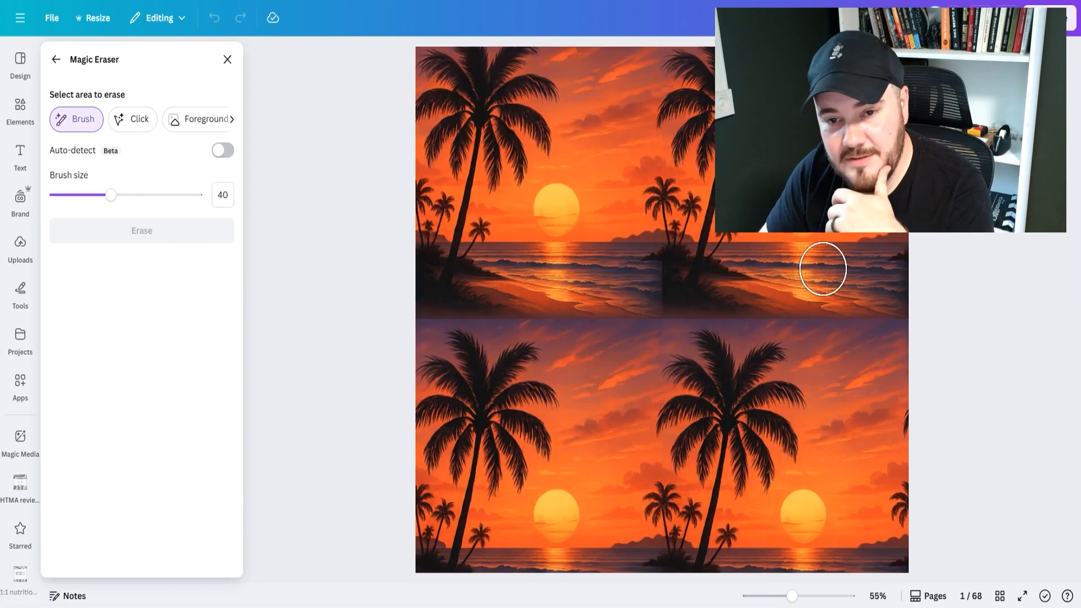
{"action": "left_click_drag", "start_coordinate": [72, 194], "coordinate": [68, 198]}
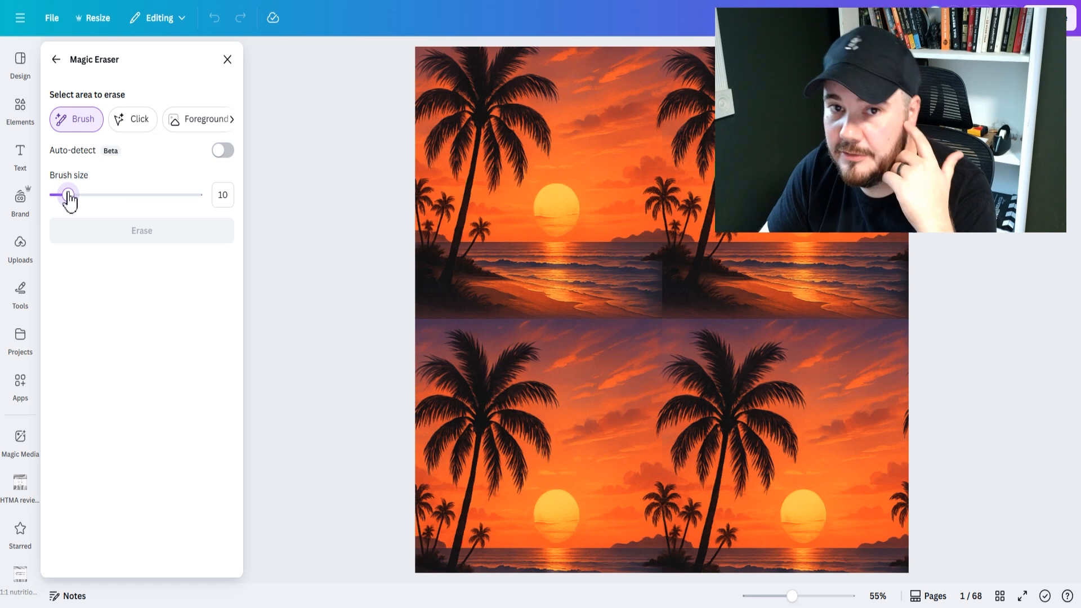
{"action": "left_click_drag", "start_coordinate": [67, 197], "coordinate": [61, 197]}
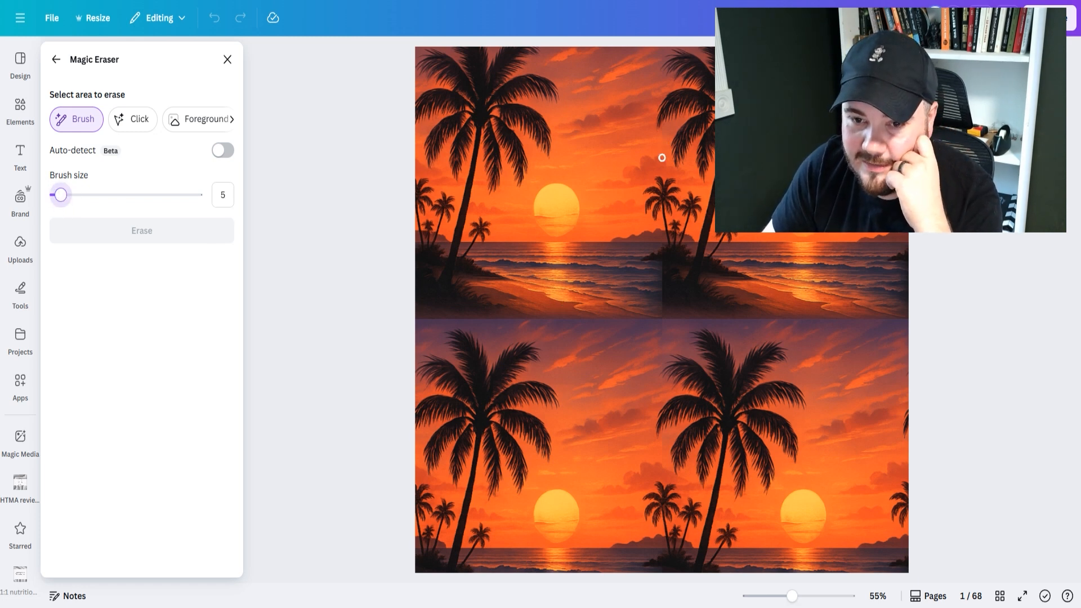
{"action": "left_click_drag", "start_coordinate": [92, 197], "coordinate": [76, 197]}
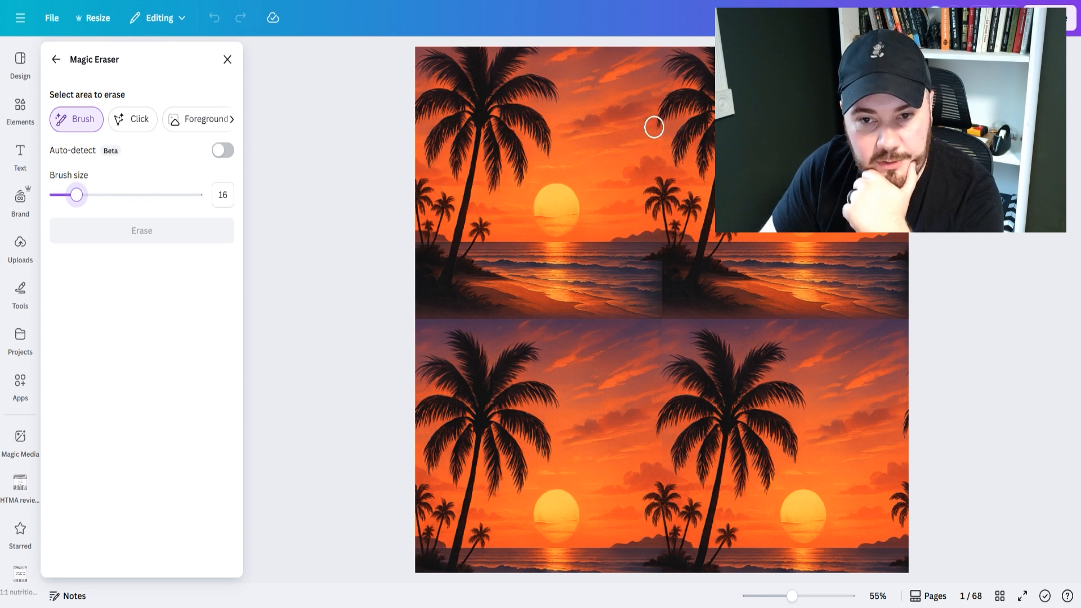
Brush over the visible seam spots along the image's vertical centre line, down to its lower edge, and erase them.
{"action": "left_click_drag", "start_coordinate": [663, 135], "coordinate": [664, 165]}
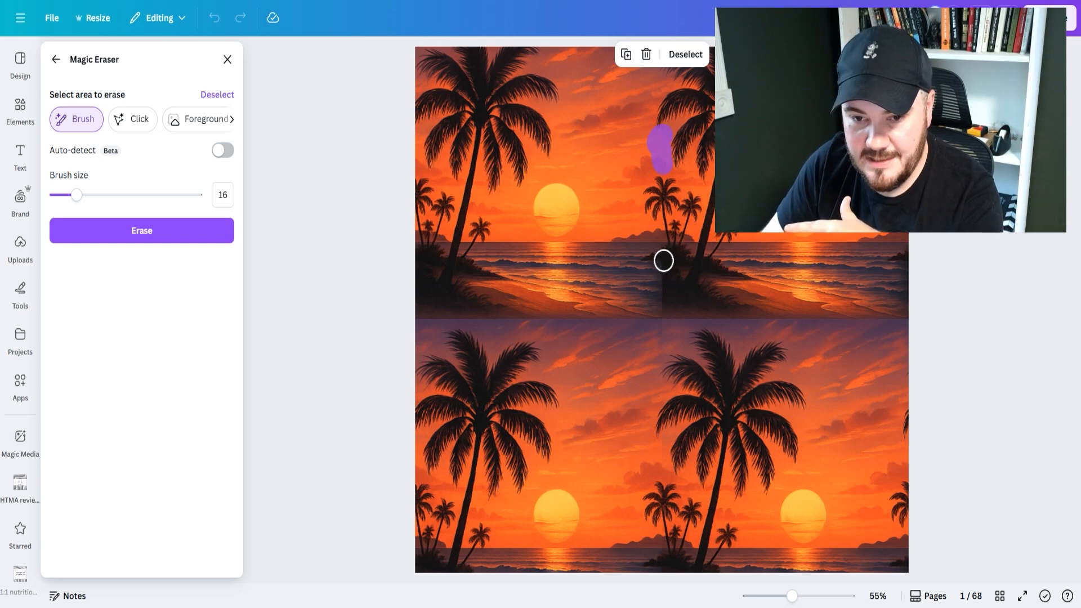
{"action": "mouse_move", "coordinate": [664, 262]}
{"action": "left_mouse_down"}
{"action": "mouse_move", "coordinate": [649, 280]}
{"action": "mouse_move", "coordinate": [666, 292]}
{"action": "mouse_move", "coordinate": [654, 293]}
{"action": "mouse_move", "coordinate": [661, 329]}
{"action": "left_mouse_up"}
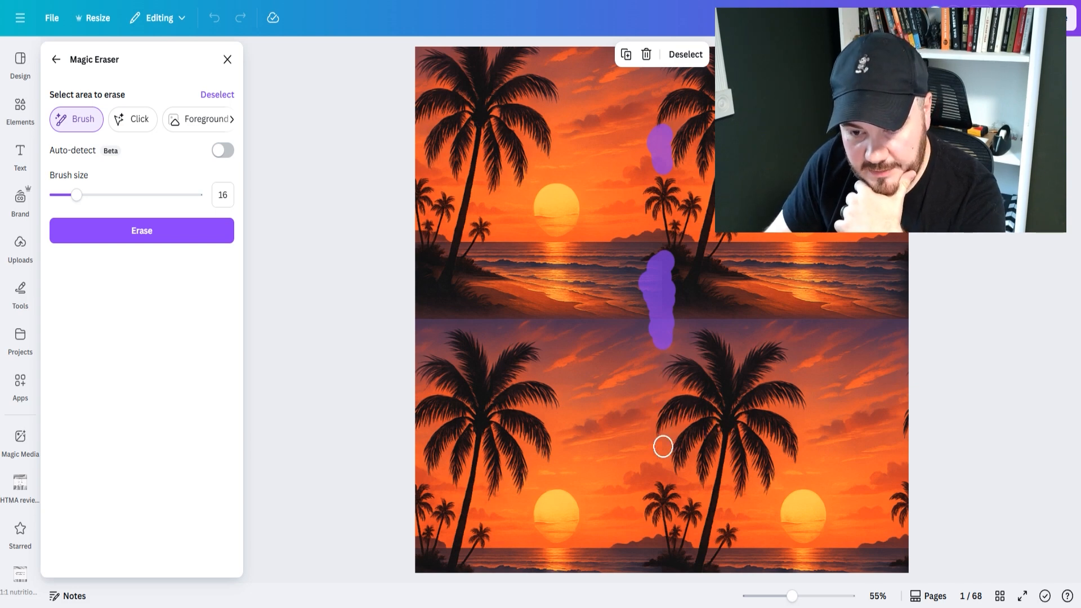
{"action": "left_click_drag", "start_coordinate": [663, 441], "coordinate": [662, 458]}
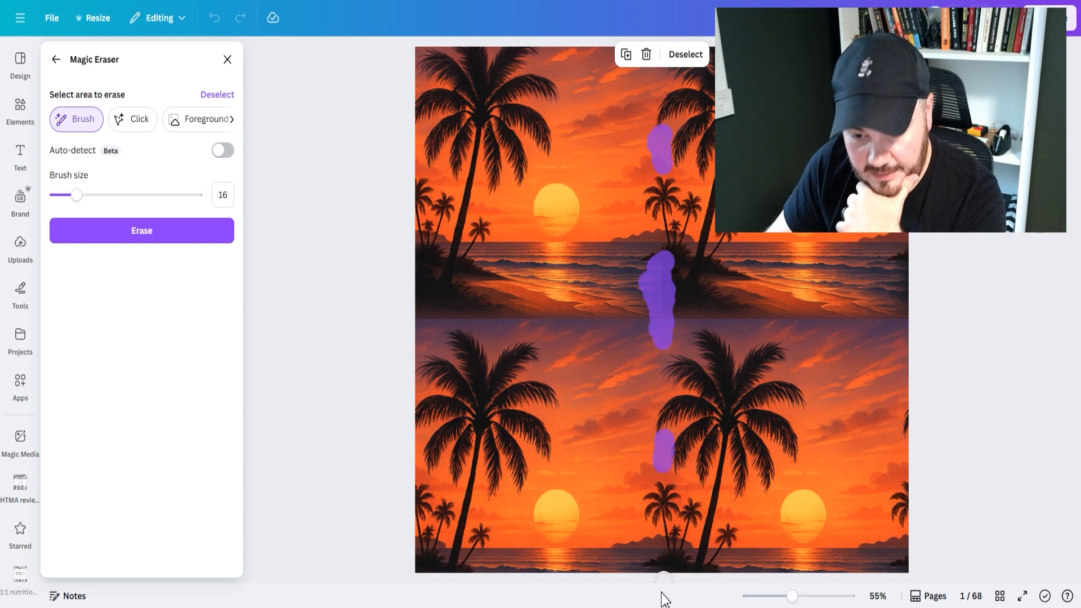
{"action": "left_click_drag", "start_coordinate": [676, 574], "coordinate": [628, 580]}
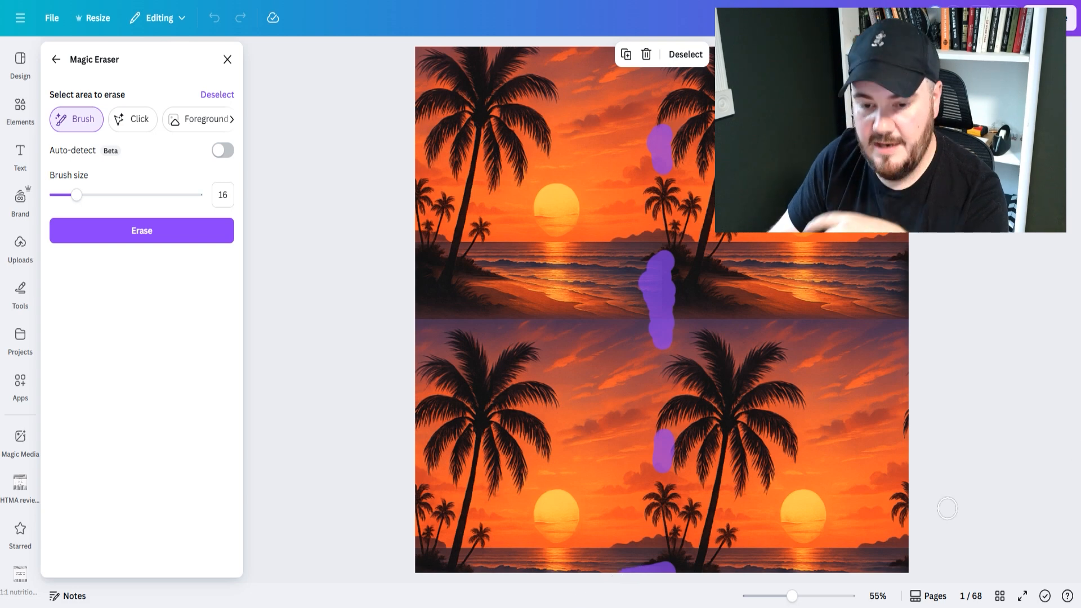
{"action": "left_click", "coordinate": [160, 228]}
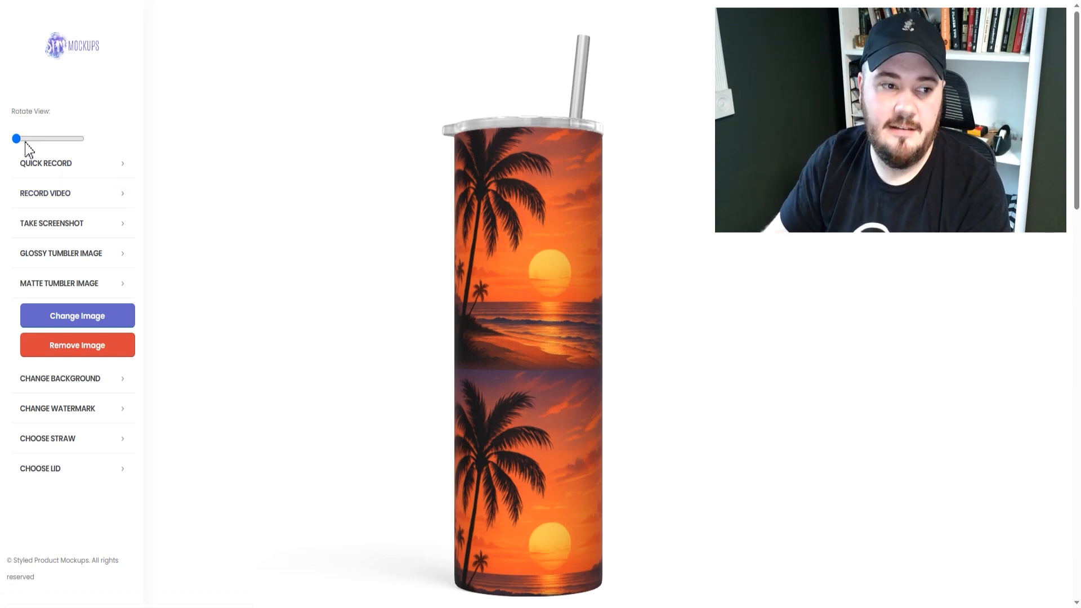
In the Styled Product Mockups tumbler preview, rotate the tumbler to inspect the wrap's seam and quick-record one full rotation.
{"action": "left_click_drag", "start_coordinate": [17, 139], "coordinate": [65, 143]}
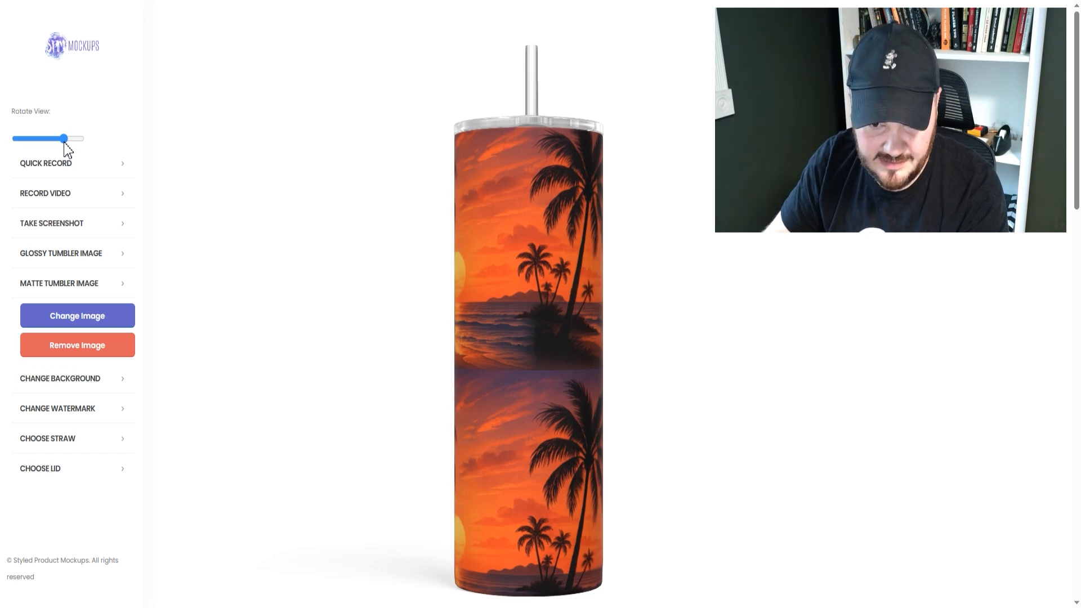
{"action": "left_click_drag", "start_coordinate": [64, 143], "coordinate": [64, 143]}
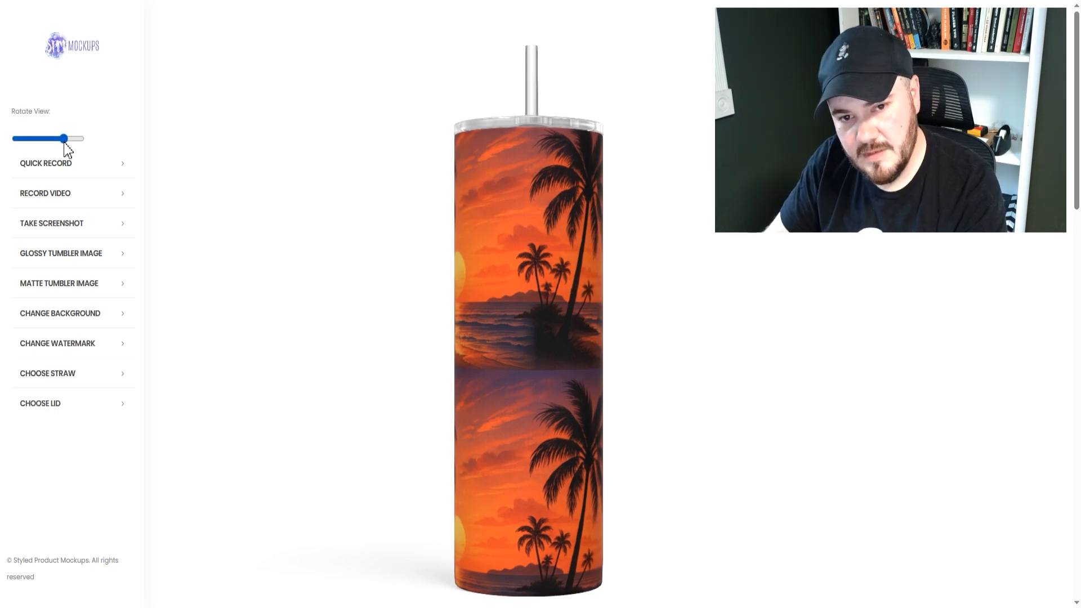
{"action": "left_click_drag", "start_coordinate": [64, 141], "coordinate": [34, 145]}
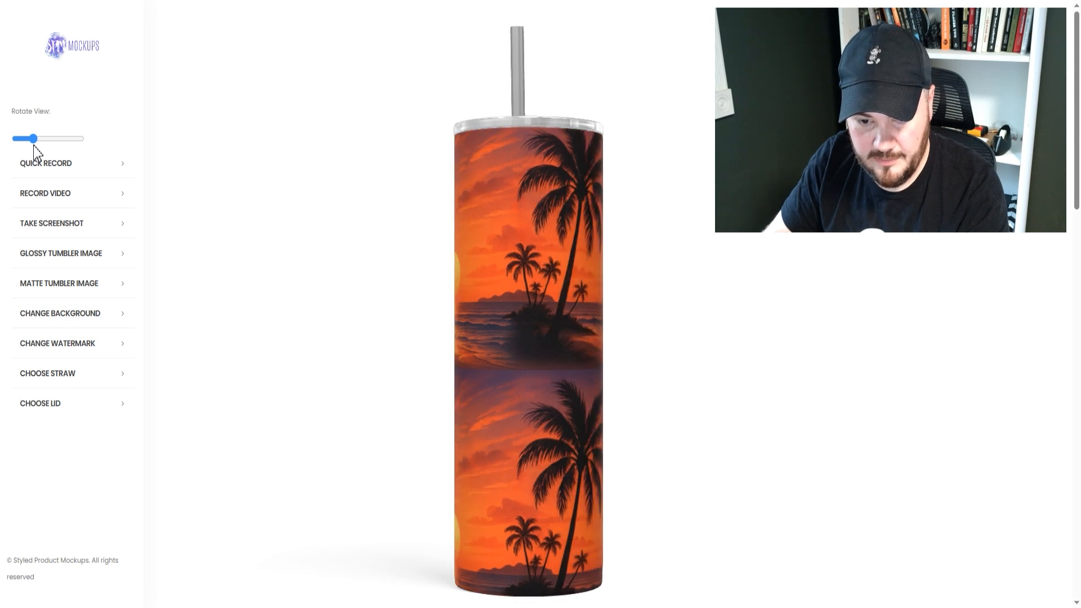
{"action": "left_click_drag", "start_coordinate": [41, 150], "coordinate": [3, 147]}
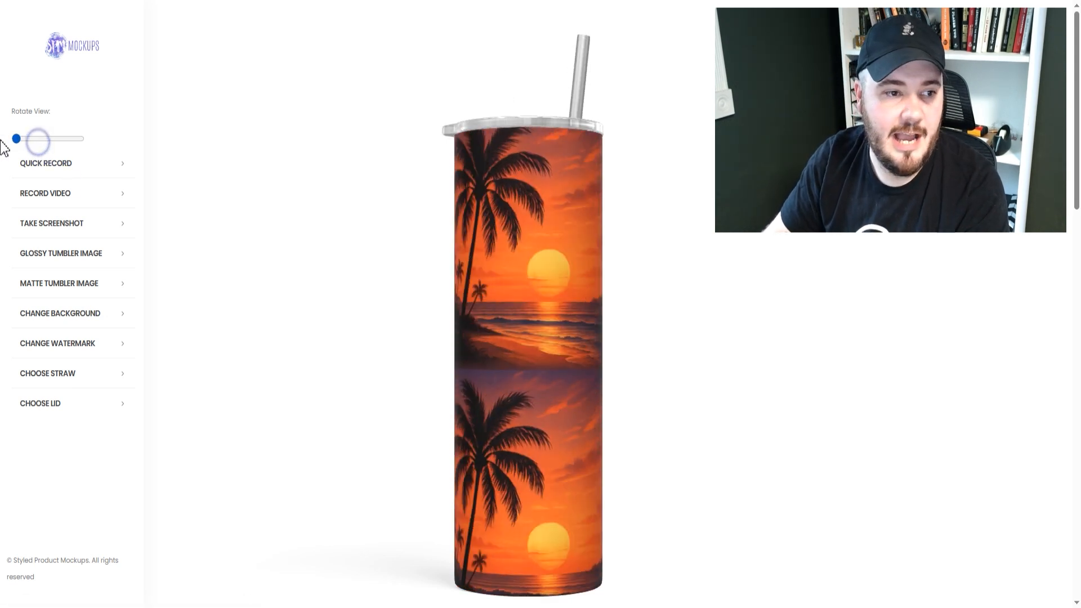
{"action": "left_click", "coordinate": [77, 165]}
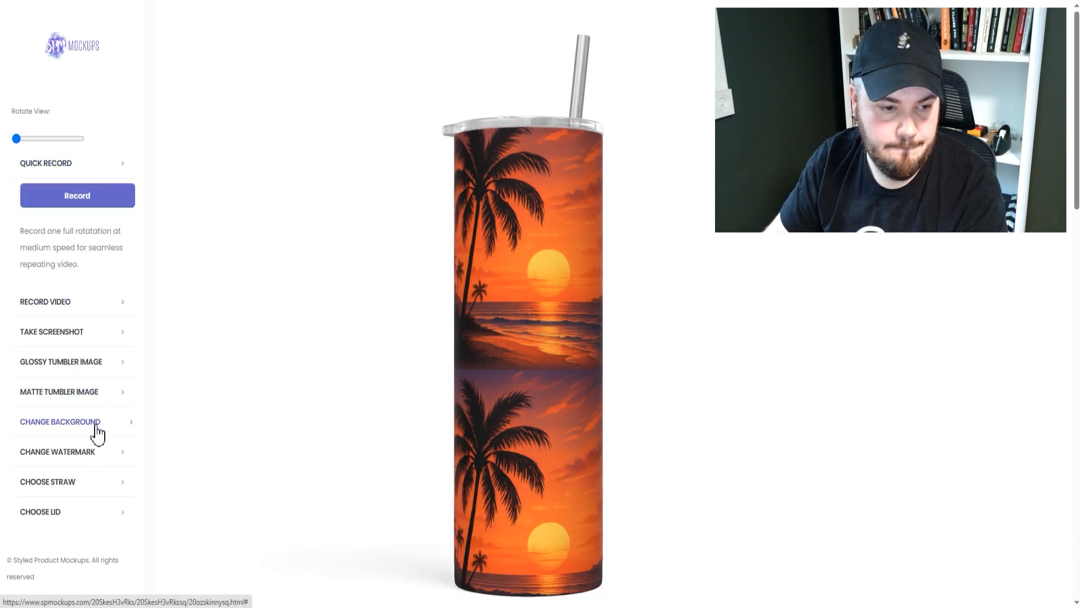
{"action": "left_click", "coordinate": [88, 201]}
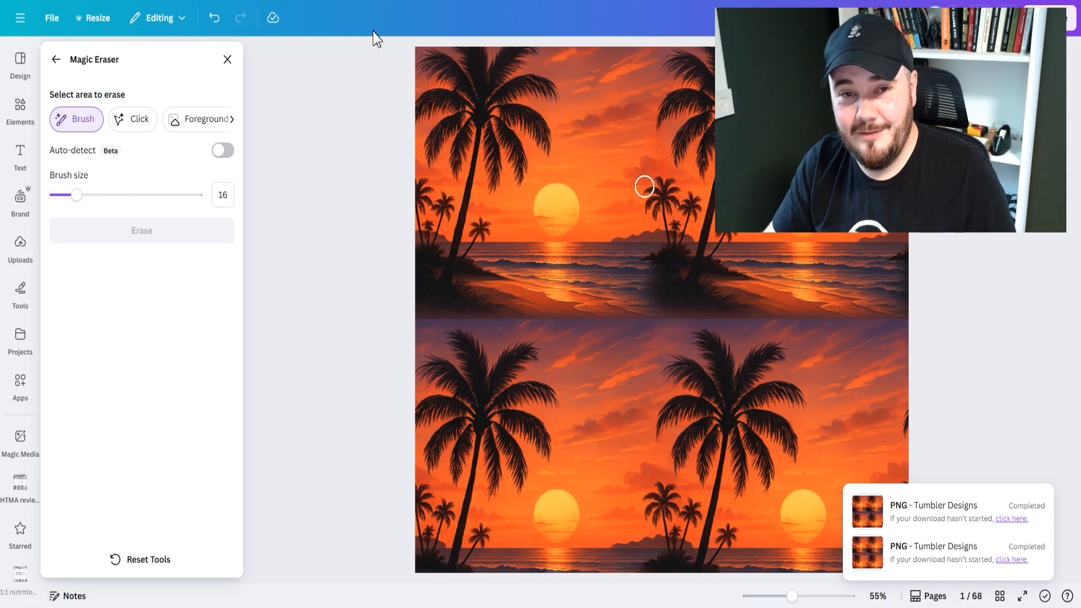
Back in the Canva design, close the Magic Eraser and deselect the sunset image on page 1.
{"action": "left_click", "coordinate": [227, 60]}
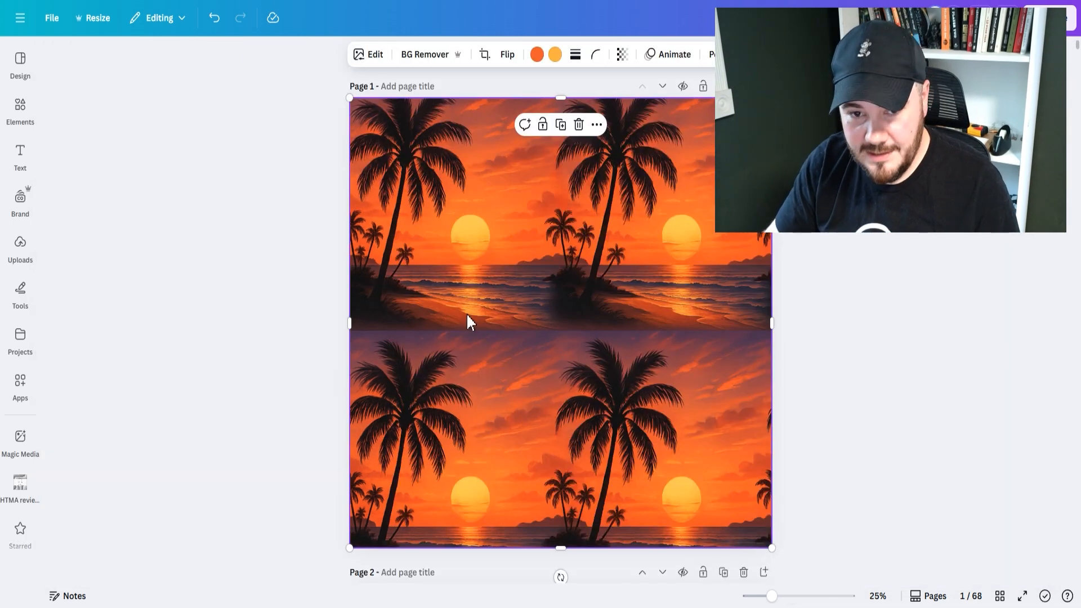
{"action": "left_click", "coordinate": [909, 357]}
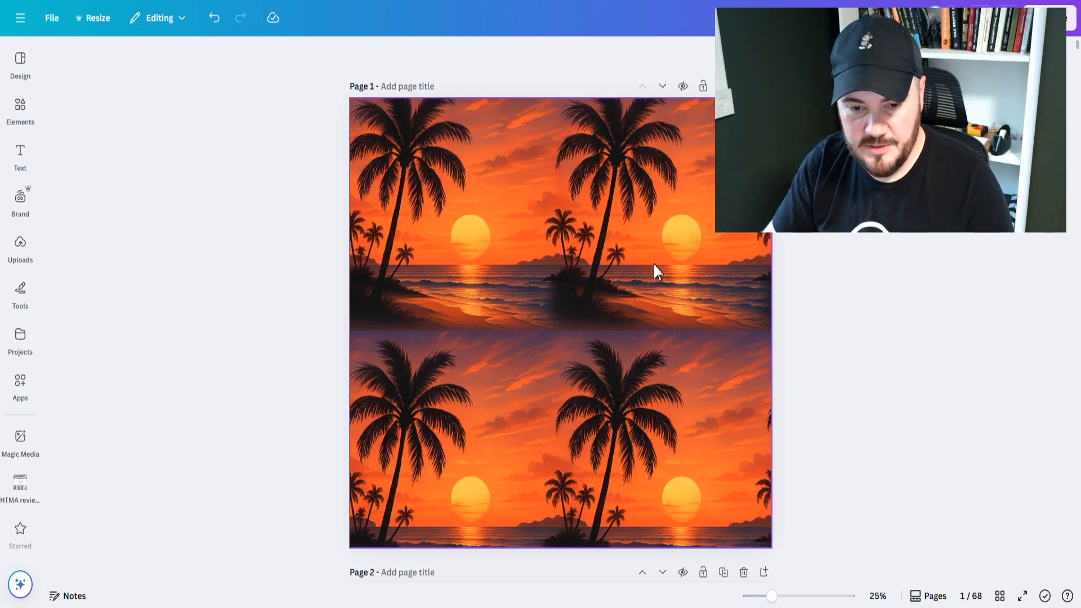
Shift the October Girl design on page 2 left by half the page width and place a copy beside it filling the right half.
{"action": "scroll", "coordinate": [652, 270], "scroll_direction": "down", "scroll_amount": 8}
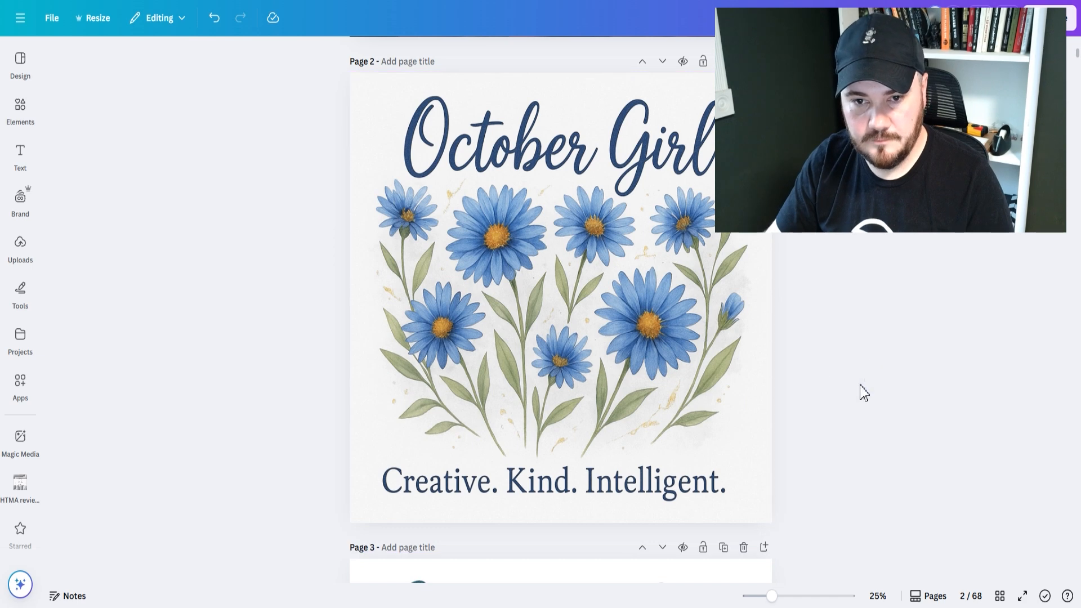
{"action": "scroll", "coordinate": [549, 419], "scroll_direction": "up", "scroll_amount": 2}
{"action": "left_click_drag", "start_coordinate": [656, 362], "coordinate": [468, 397]}
{"action": "left_click_drag", "start_coordinate": [423, 362], "coordinate": [447, 362]}
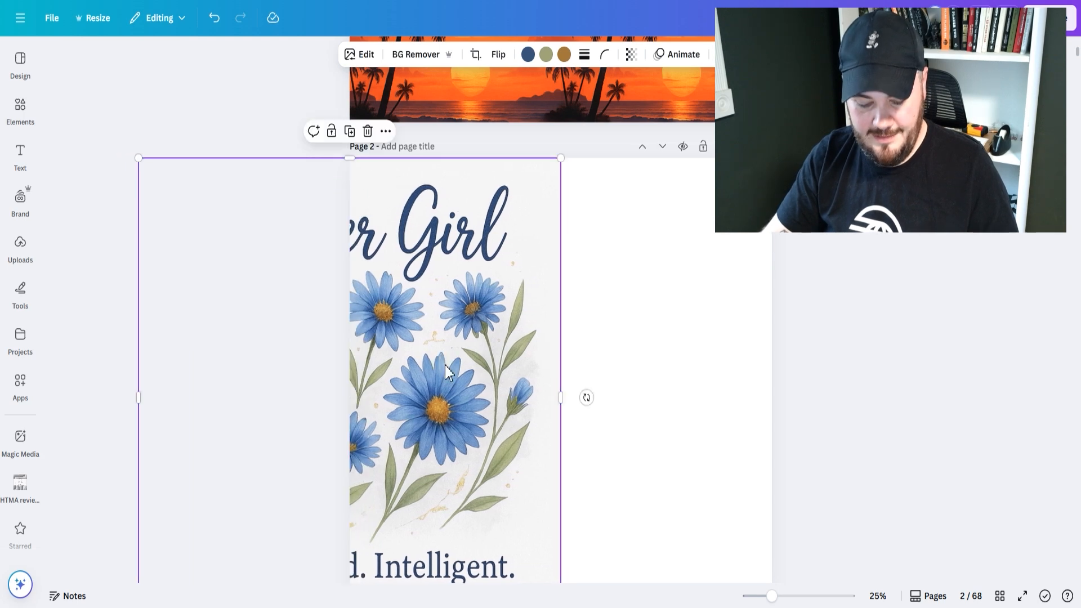
{"action": "left_click_drag", "start_coordinate": [458, 362], "coordinate": [855, 378]}
{"action": "left_click", "coordinate": [861, 381]}
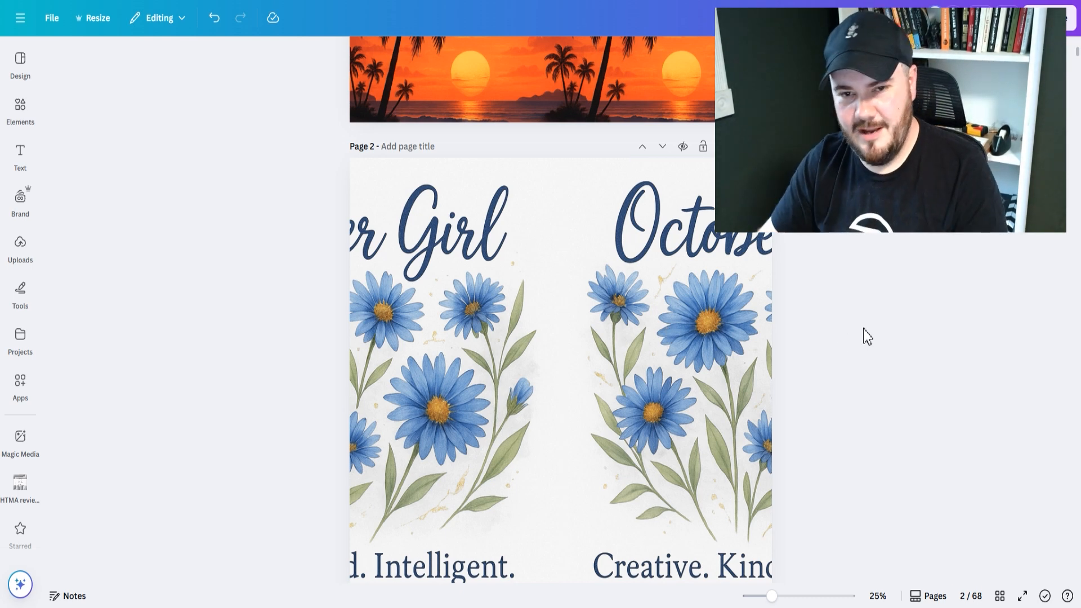
Shift the seam-corrected sunset image on page 1 right to start at the page centre, and deselect it.
{"action": "scroll", "coordinate": [504, 360], "scroll_direction": "up", "scroll_amount": 6}
{"action": "scroll", "coordinate": [505, 361], "scroll_direction": "up", "scroll_amount": 1}
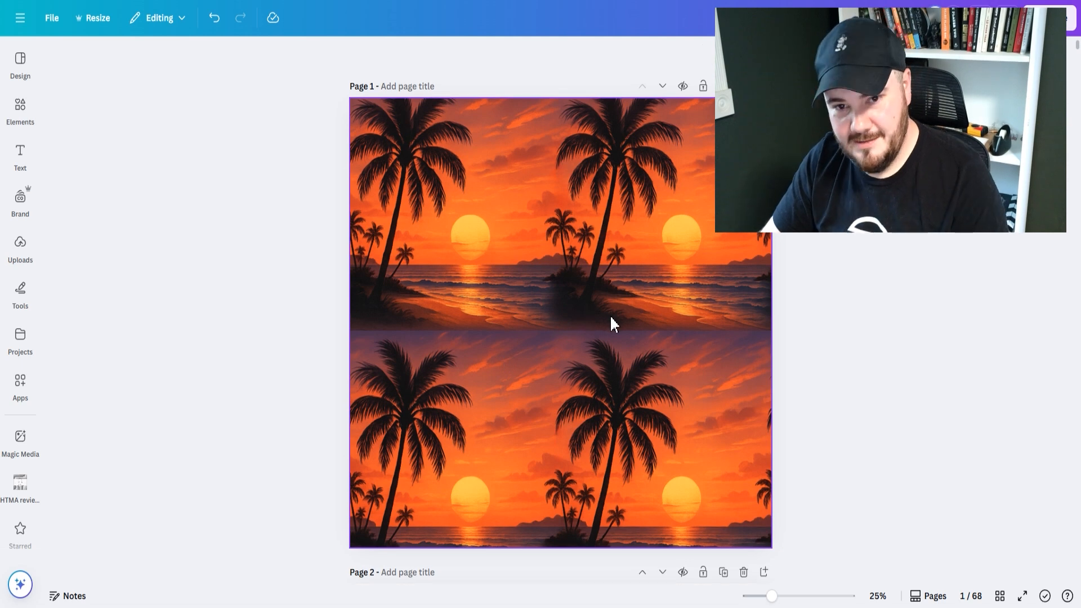
{"action": "left_click", "coordinate": [609, 306]}
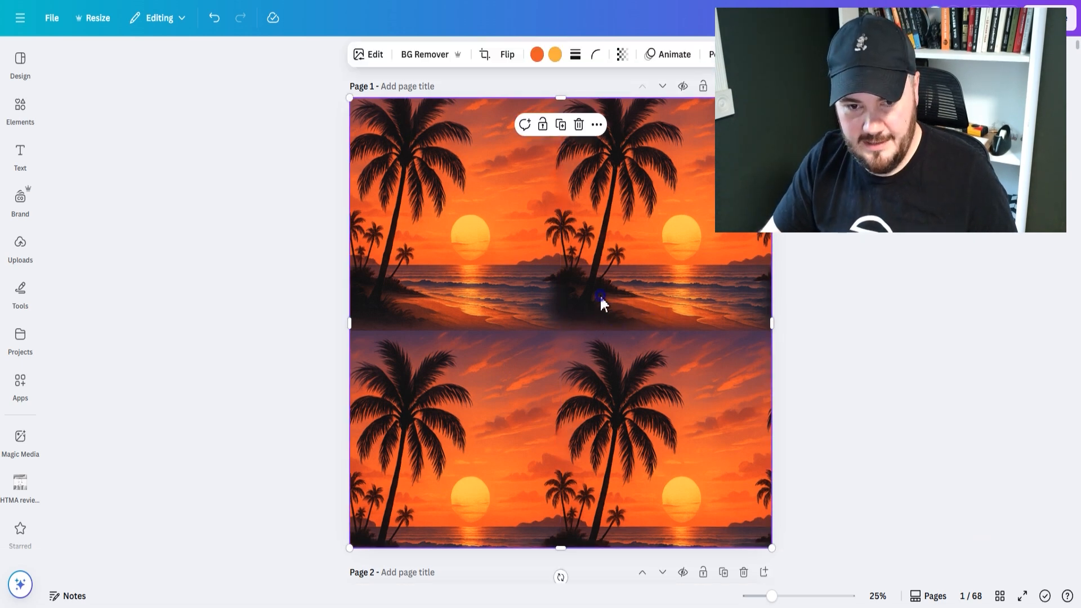
{"action": "left_click_drag", "start_coordinate": [677, 307], "coordinate": [866, 306]}
{"action": "left_click", "coordinate": [1042, 357]}
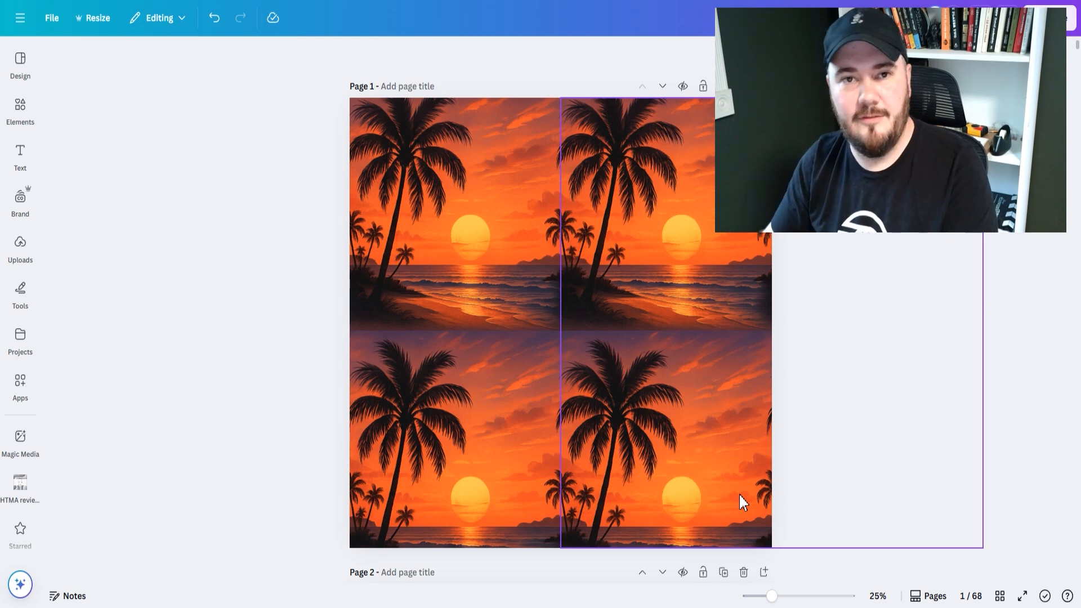
Delete the October Girl copy on page 2, move the remaining design back over the full page width, and select it.
{"action": "scroll", "coordinate": [988, 445], "scroll_direction": "down", "scroll_amount": 6}
{"action": "scroll", "coordinate": [988, 441], "scroll_direction": "down", "scroll_amount": 5}
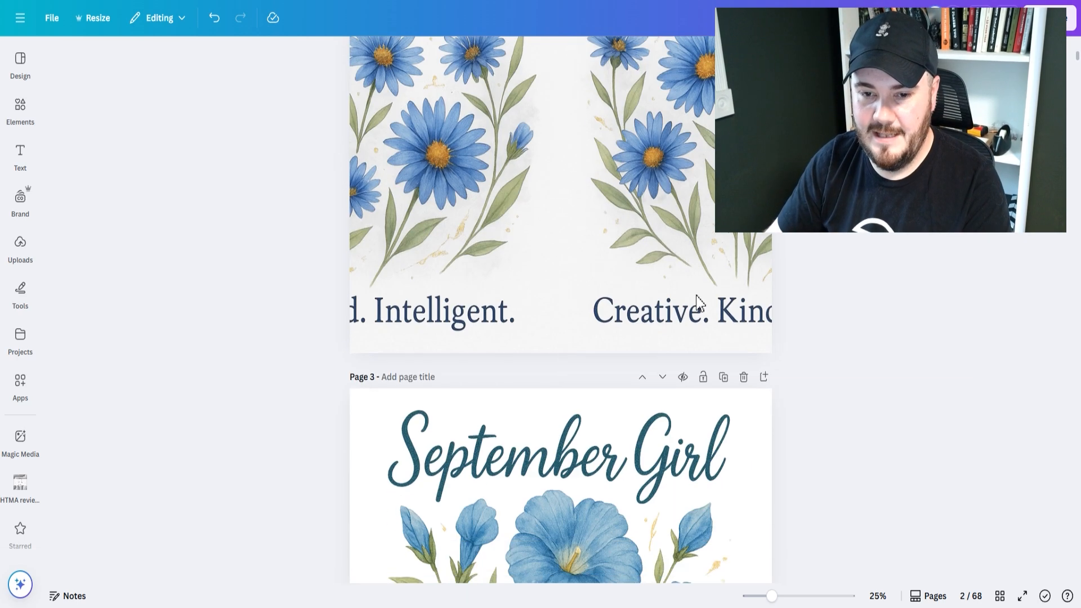
{"action": "left_click", "coordinate": [703, 292]}
{"action": "key", "text": "Delete"}
{"action": "left_click_drag", "start_coordinate": [420, 252], "coordinate": [630, 261]}
{"action": "left_click", "coordinate": [912, 399]}
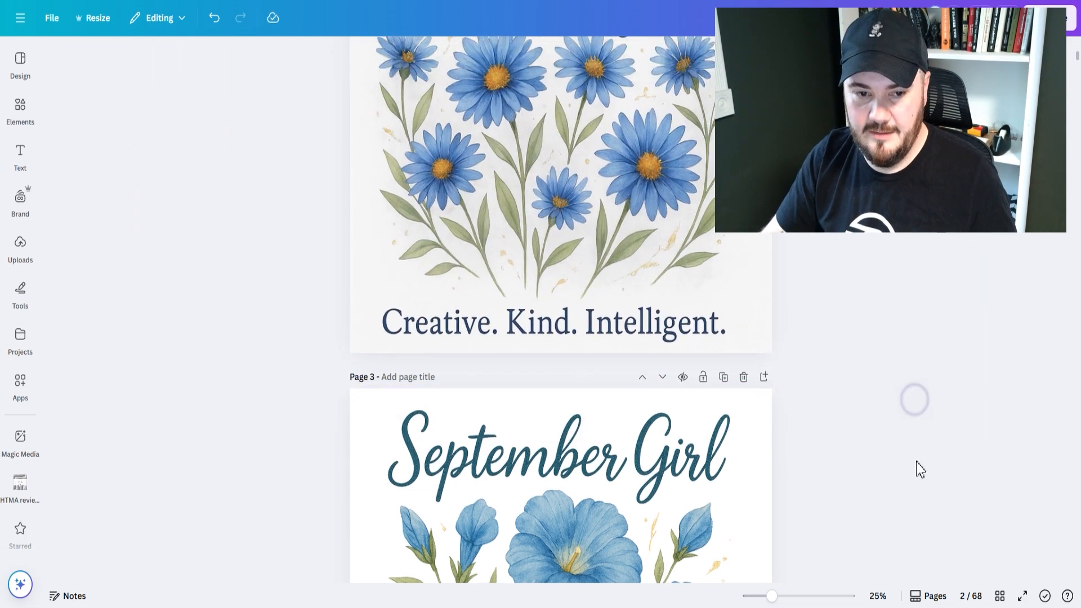
{"action": "scroll", "coordinate": [916, 463], "scroll_direction": "up", "scroll_amount": 6}
{"action": "scroll", "coordinate": [916, 464], "scroll_direction": "down", "scroll_amount": 3}
{"action": "left_click", "coordinate": [536, 241]}
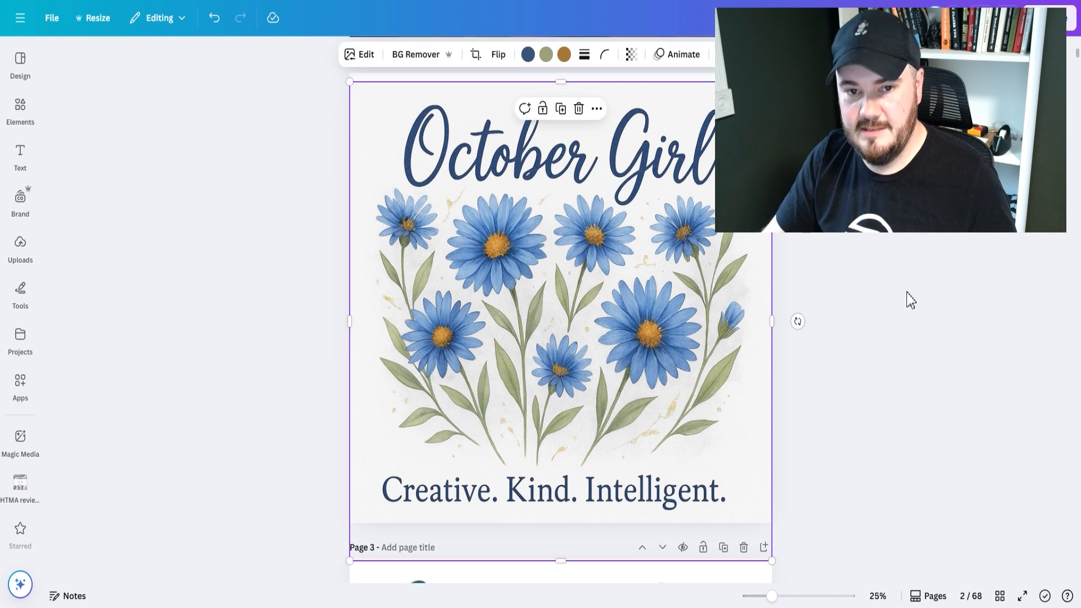